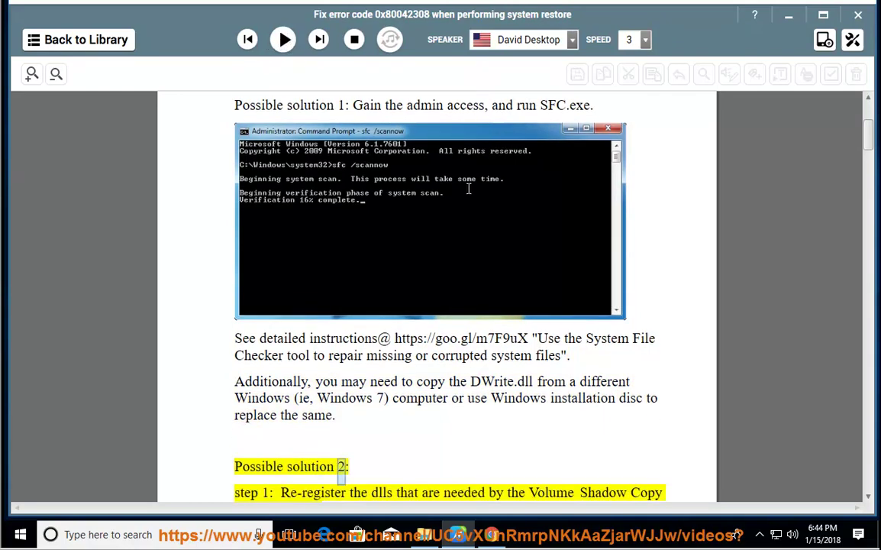
Highlight "run SFC.exe" in possible solution 1 and open a Command Prompt as administrator, placed over the lower part of the guide.
{"action": "scroll", "coordinate": [494, 353], "scroll_direction": "up", "scroll_amount": 2}
{"action": "left_click_drag", "start_coordinate": [593, 237], "coordinate": [467, 273]}
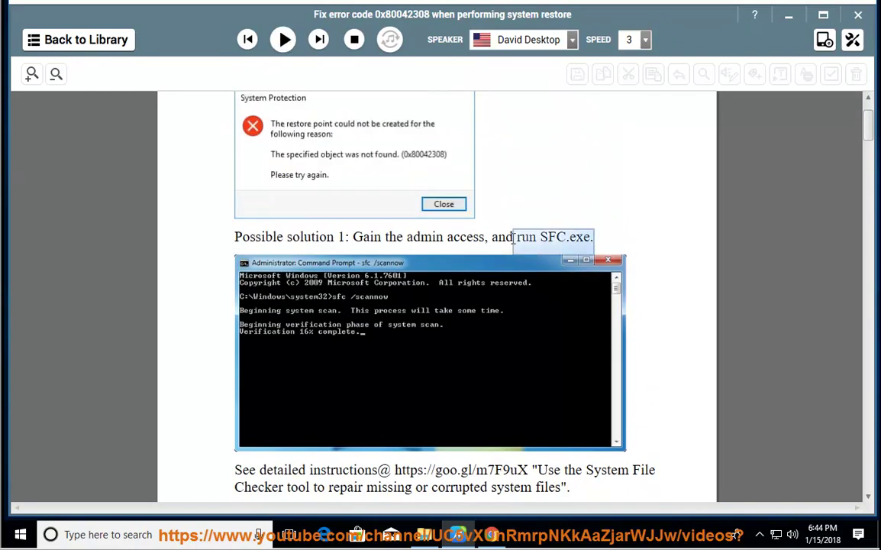
{"action": "left_click", "coordinate": [214, 533]}
{"action": "type", "text": "cmd"}
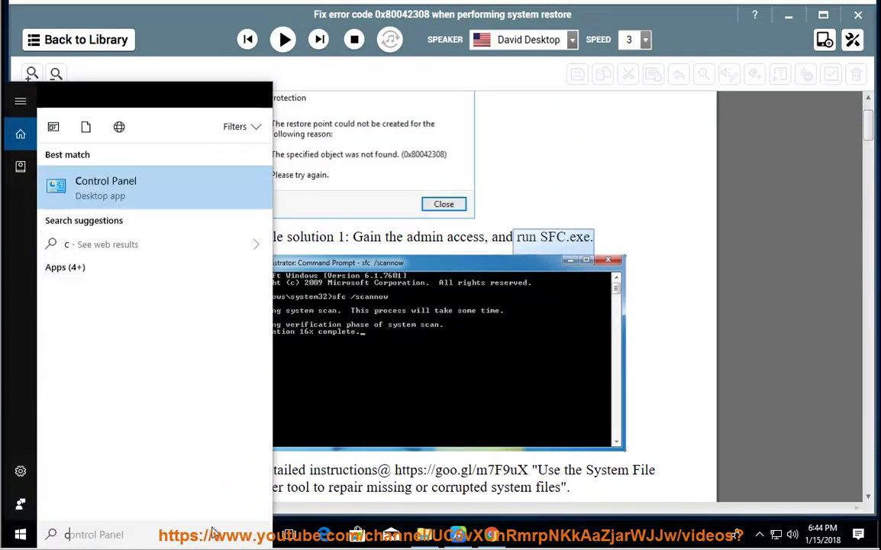
{"action": "right_click", "coordinate": [123, 164]}
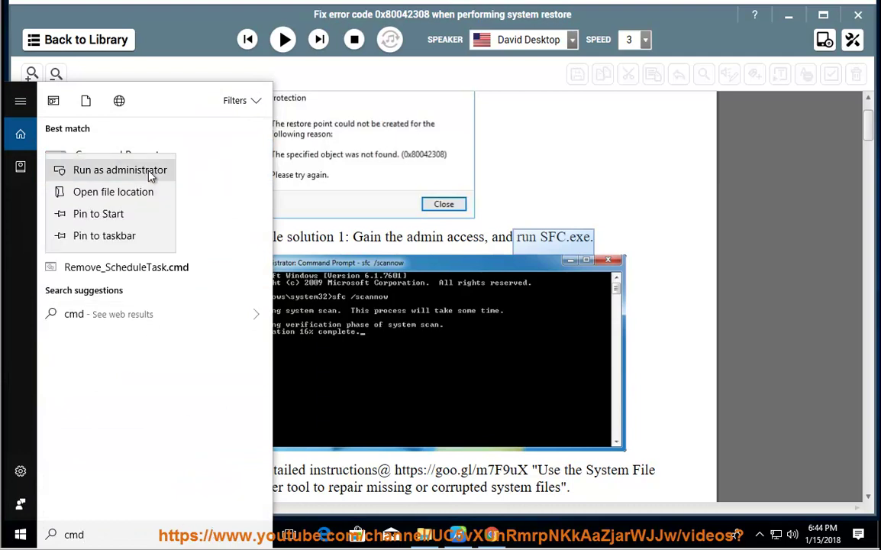
{"action": "left_click", "coordinate": [154, 171]}
{"action": "left_click", "coordinate": [397, 362]}
{"action": "left_click_drag", "start_coordinate": [412, 125], "coordinate": [561, 368]}
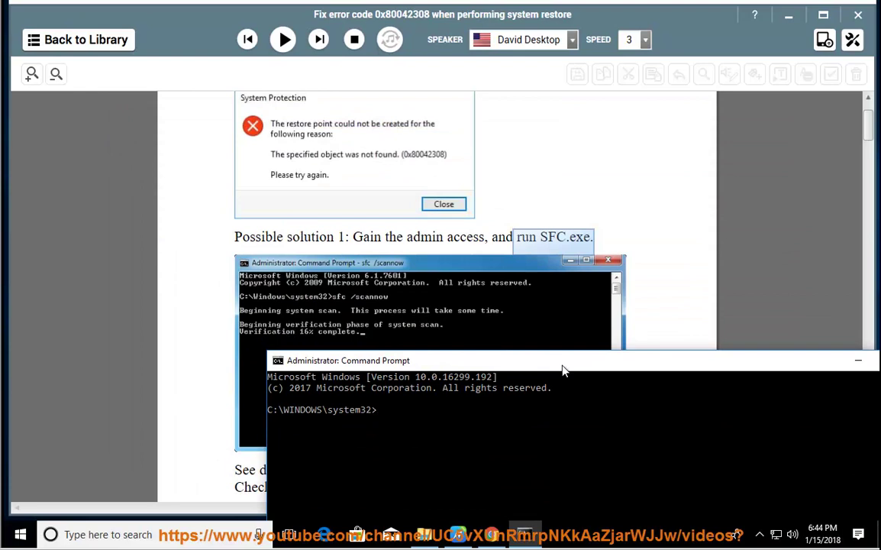
Enter "SFC /SCANNOW PRESS ENTER NOW..." in the Command Prompt, clear it without running it, and minimize the window.
{"action": "type", "text": "SFC /SCANNOW PRESS ENTER NOW..."}
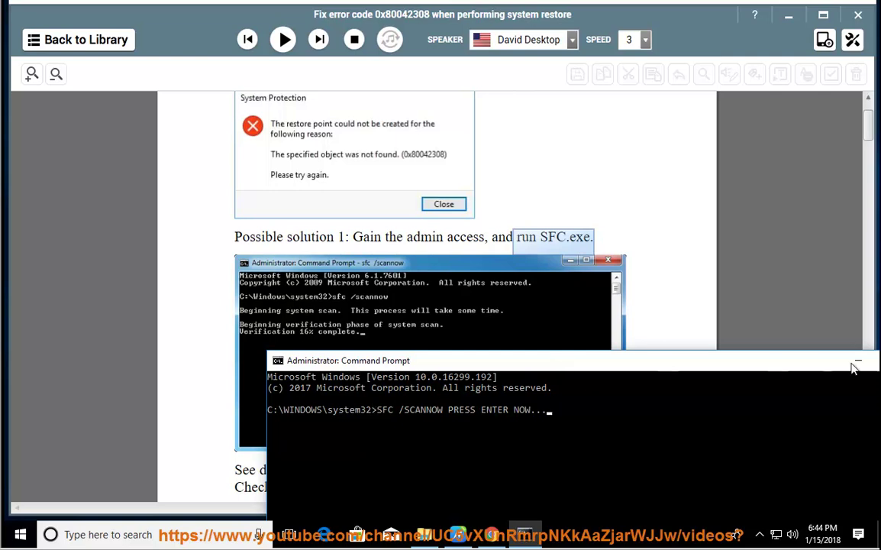
{"action": "left_click_drag", "start_coordinate": [868, 365], "coordinate": [759, 351]}
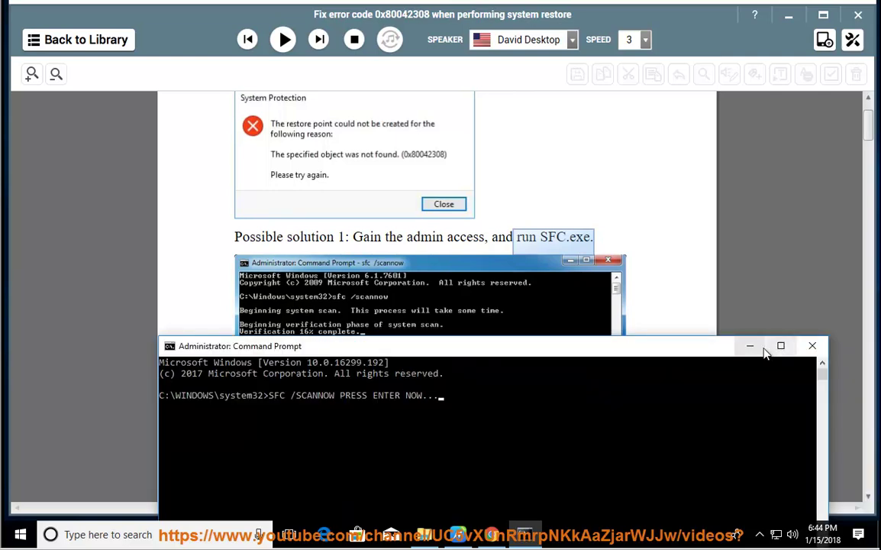
{"action": "key", "text": "BackSpace"}
{"action": "key", "text": "BackSpace"}
{"action": "key", "text": "BackSpace"}
{"action": "key", "text": "BackSpace"}
{"action": "key", "text": "BackSpace"}
{"action": "key", "text": "BackSpace"}
{"action": "key", "text": "BackSpace"}
{"action": "key", "text": "BackSpace"}
{"action": "key", "text": "BackSpace"}
{"action": "key", "text": "BackSpace"}
{"action": "key", "text": "BackSpace"}
{"action": "key", "text": "BackSpace"}
{"action": "key", "text": "BackSpace"}
{"action": "key", "text": "BackSpace"}
{"action": "key", "text": "BackSpace"}
{"action": "key", "text": "BackSpace"}
{"action": "key", "text": "BackSpace"}
{"action": "key", "text": "BackSpace"}
{"action": "key", "text": "BackSpace"}
{"action": "key", "text": "BackSpace"}
{"action": "left_click", "coordinate": [751, 347]}
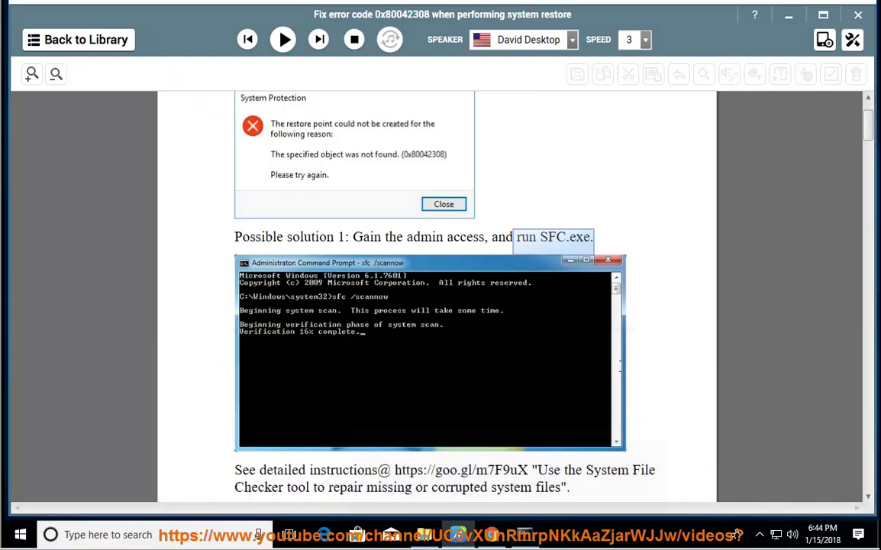
Play the guide's narration from possible solution 1 and pause it after the note about the CD windows\system32 command.
{"action": "scroll", "coordinate": [571, 409], "scroll_direction": "down", "scroll_amount": 1}
{"action": "scroll", "coordinate": [571, 408], "scroll_direction": "down", "scroll_amount": 1}
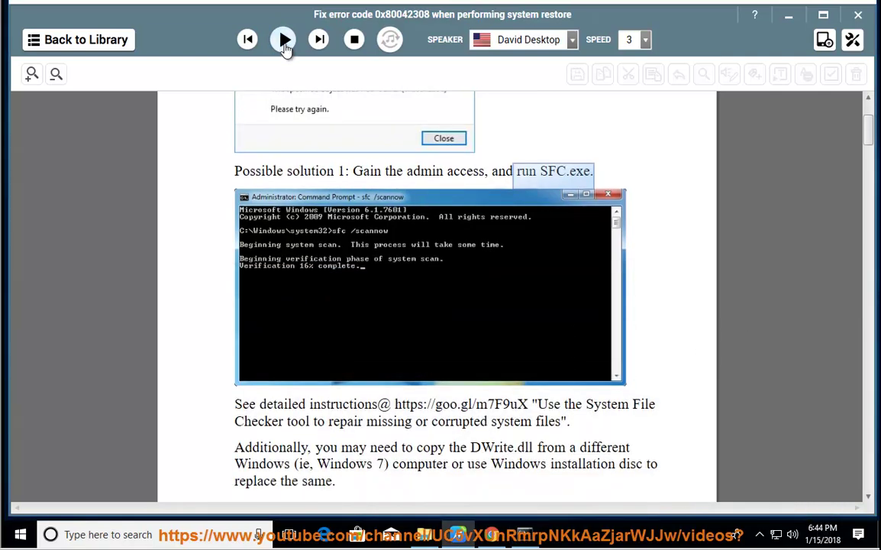
{"action": "left_click", "coordinate": [283, 40]}
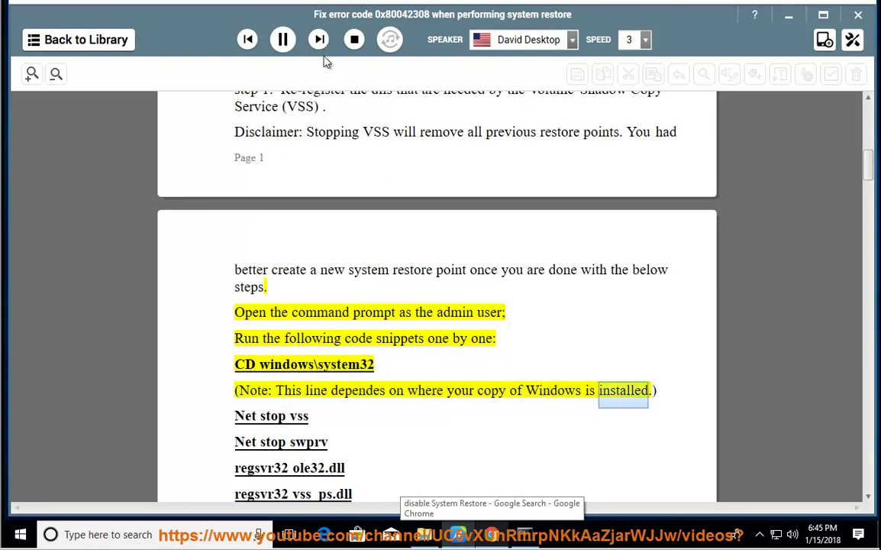
{"action": "key", "text": "space"}
Try to run the guide's copied command CD windows\system32 in the administrator Command Prompt.
{"action": "left_click_drag", "start_coordinate": [375, 365], "coordinate": [236, 364]}
{"action": "right_click", "coordinate": [284, 366]}
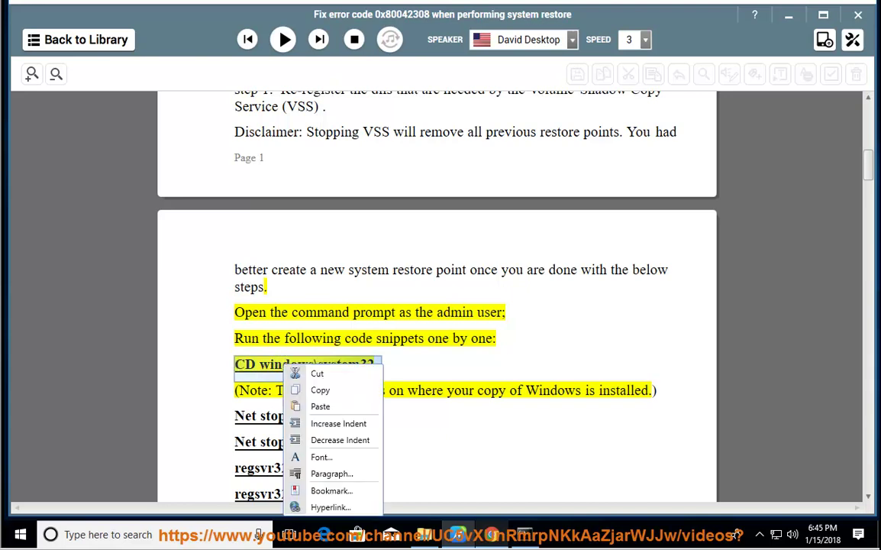
{"action": "left_click", "coordinate": [297, 389]}
{"action": "key", "text": "alt+Tab"}
{"action": "right_click", "coordinate": [416, 384]}
{"action": "key", "text": "Return"}
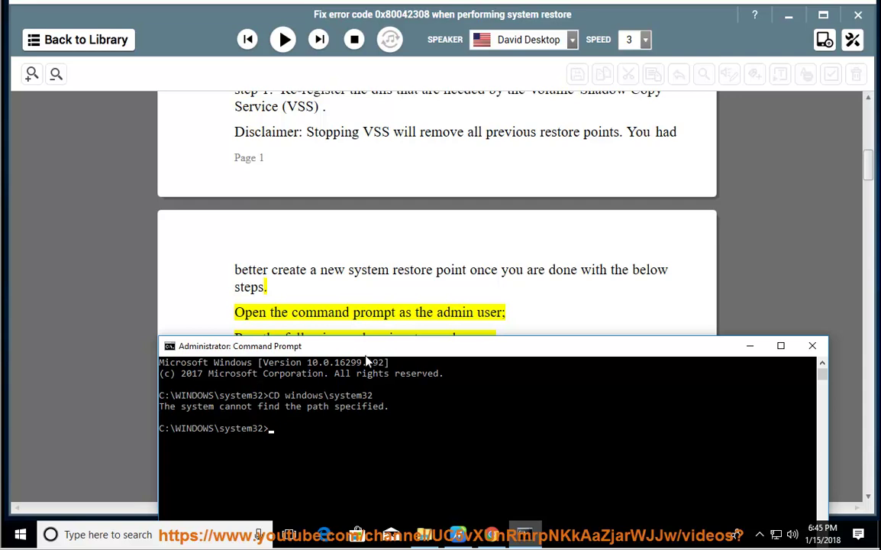
Move the Command Prompt clear of the guide's command list, run CD C:\WINDOWS\SYSTEM32, and return to the guide.
{"action": "left_click_drag", "start_coordinate": [367, 354], "coordinate": [569, 328]}
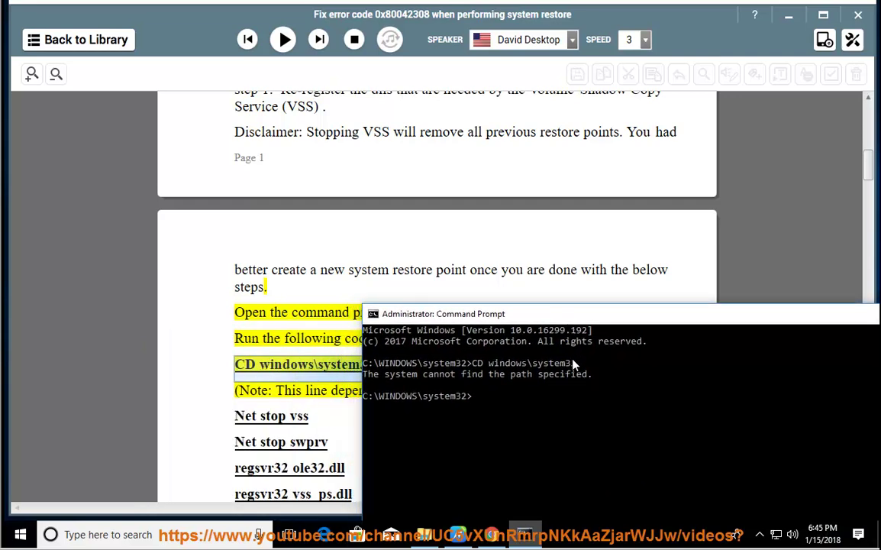
{"action": "type", "text": "CD C:\\WINDOWS\\SYSTEM32"}
{"action": "key", "text": "Return"}
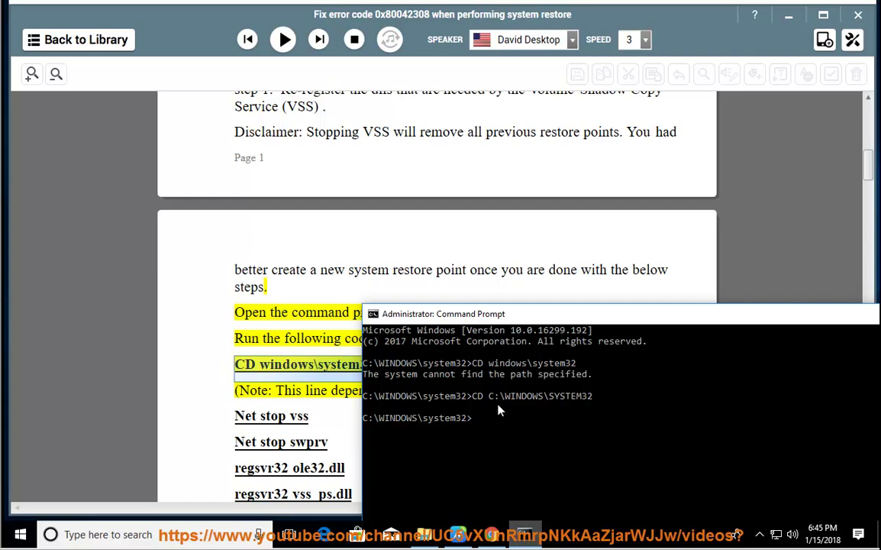
{"action": "left_click", "coordinate": [289, 382]}
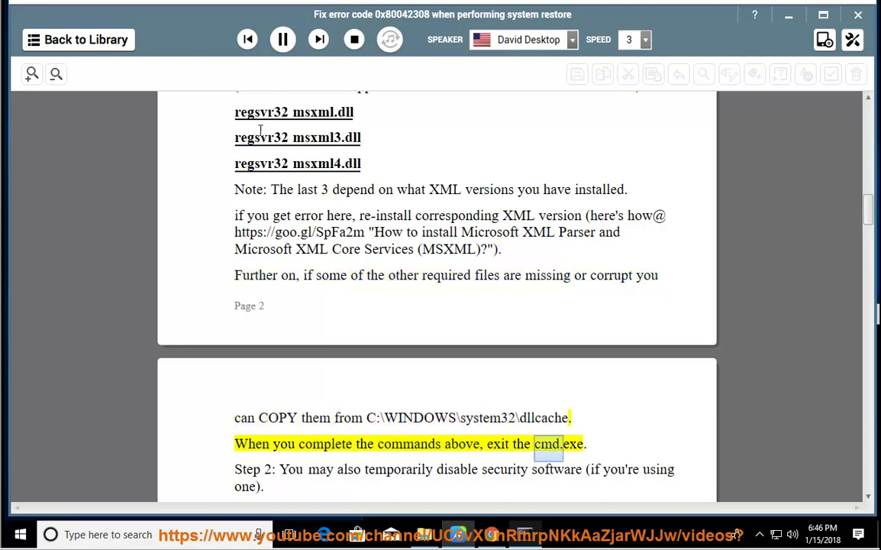
Pause the narration and try to open the guide's copied path C:\WINDOWS\system32\dllcache in File Explorer.
{"action": "left_click", "coordinate": [282, 39]}
{"action": "left_click_drag", "start_coordinate": [570, 418], "coordinate": [369, 419]}
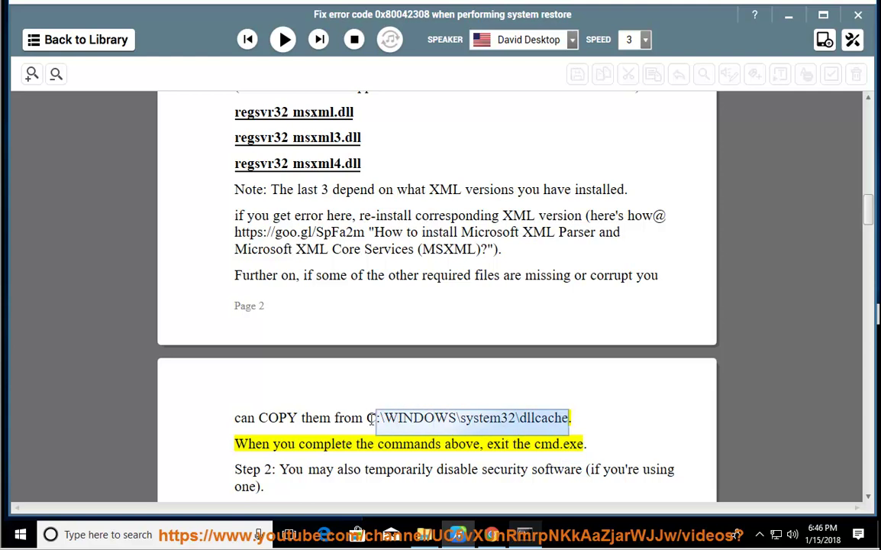
{"action": "right_click", "coordinate": [375, 418]}
{"action": "left_click", "coordinate": [417, 328]}
{"action": "left_click", "coordinate": [419, 537]}
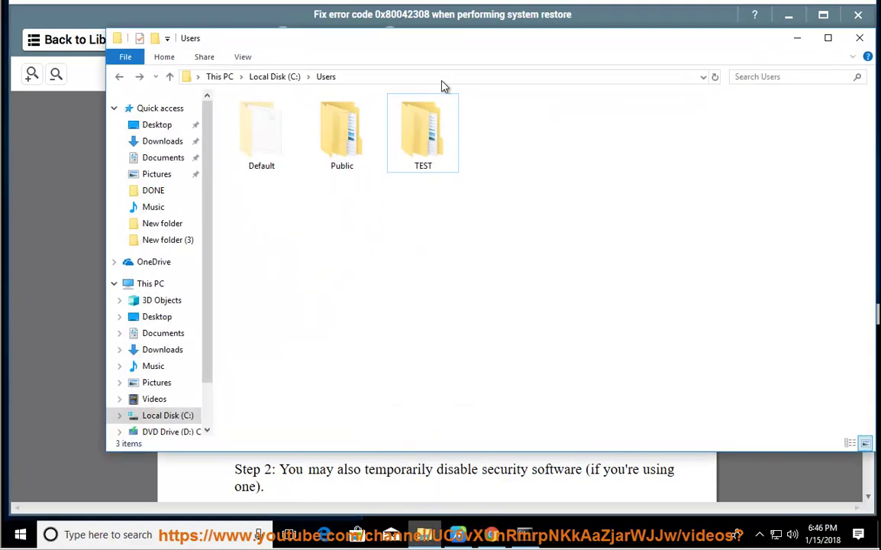
{"action": "left_click", "coordinate": [438, 77]}
{"action": "right_click", "coordinate": [438, 77]}
{"action": "left_click", "coordinate": [458, 134]}
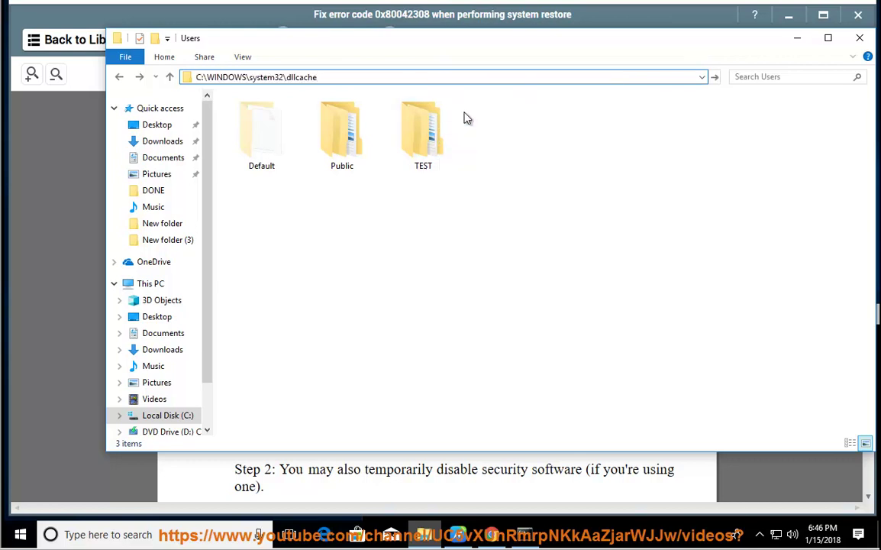
{"action": "key", "text": "Return"}
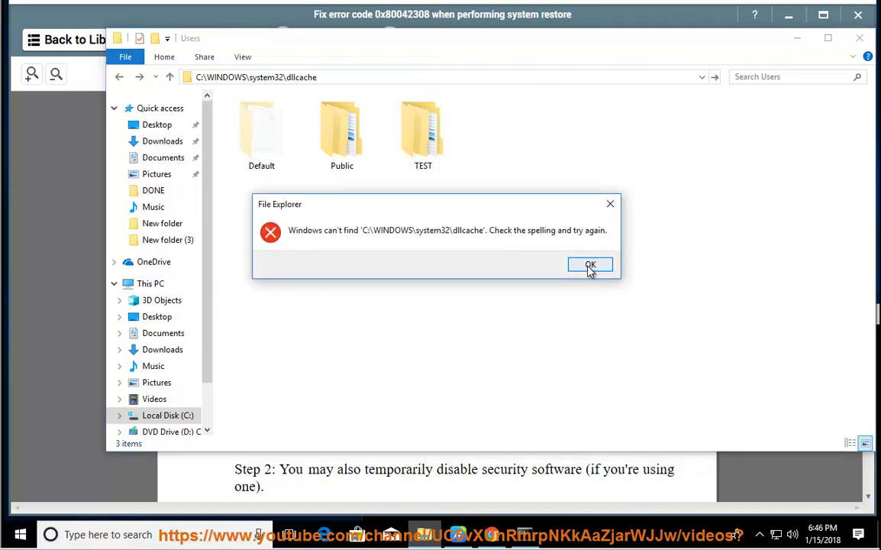
{"action": "left_click", "coordinate": [589, 263]}
Remove dllcache from the File Explorer path and open C:\WINDOWS\system32\.
{"action": "left_click_drag", "start_coordinate": [316, 77], "coordinate": [291, 74]}
{"action": "key", "text": "BackSpace"}
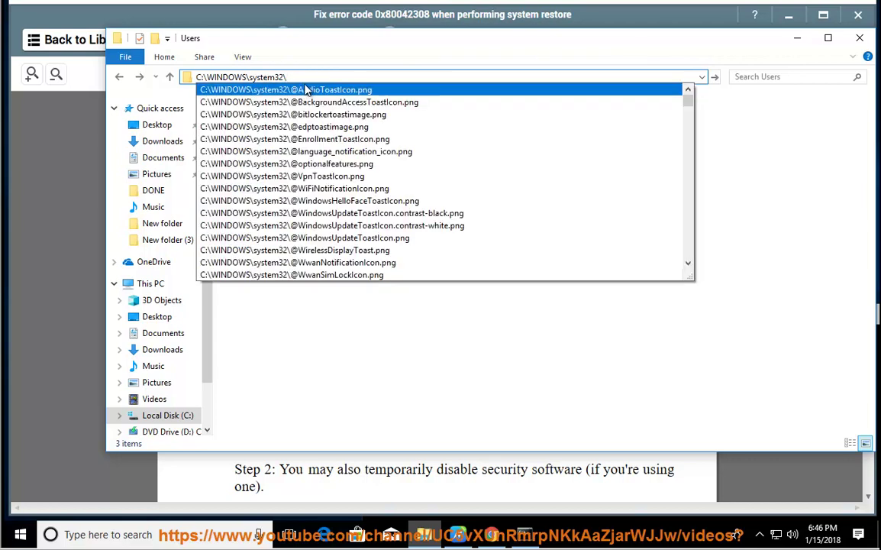
{"action": "key", "text": "Return"}
Check the dllcache folder name in the guide and look for that folder in System32.
{"action": "left_click", "coordinate": [359, 469]}
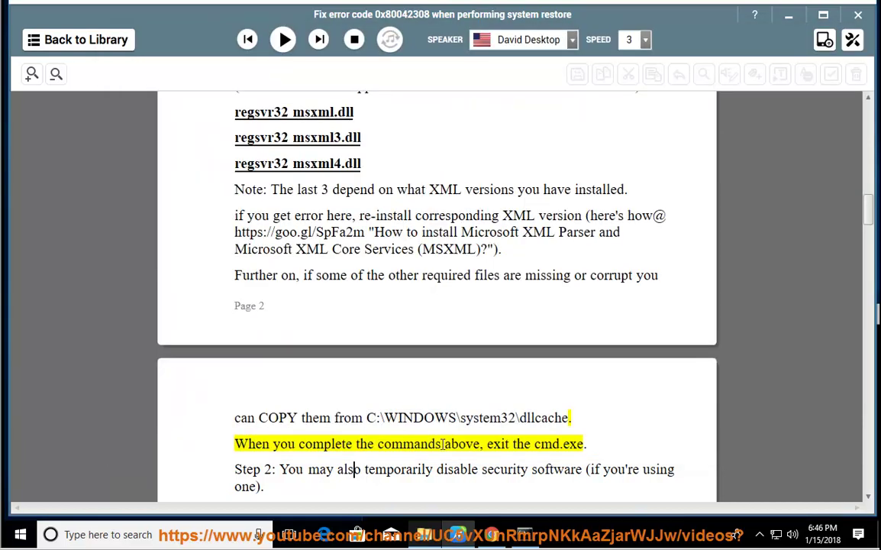
{"action": "double_click", "coordinate": [542, 416]}
{"action": "key", "text": "alt+Tab"}
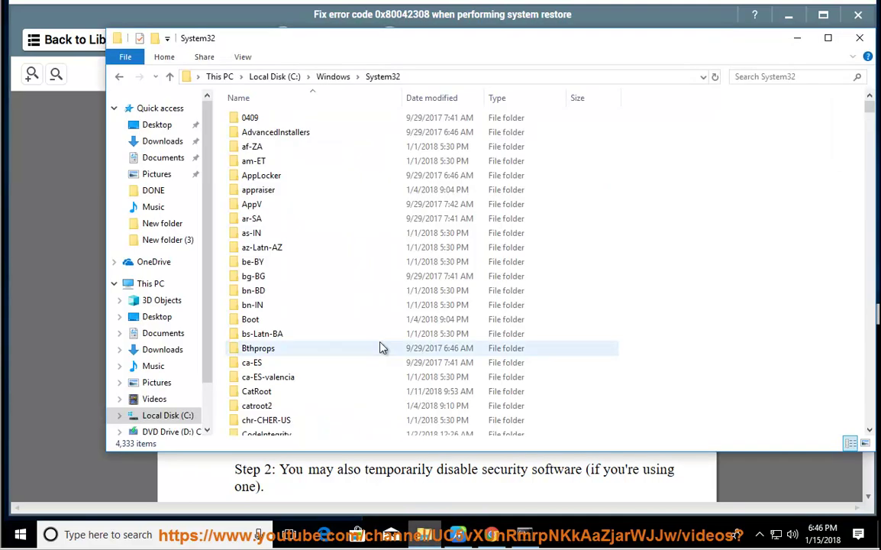
{"action": "scroll", "coordinate": [340, 310], "scroll_direction": "down", "scroll_amount": 4}
{"action": "scroll", "coordinate": [341, 309], "scroll_direction": "down", "scroll_amount": 4}
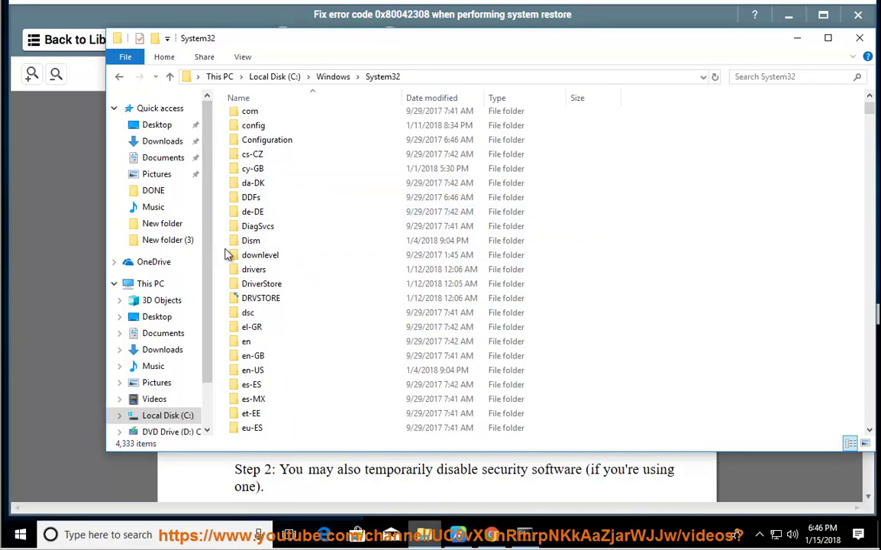
Set Folder Options to show hidden files, folders, and drives and to stop hiding extensions for known file types.
{"action": "left_click", "coordinate": [241, 57]}
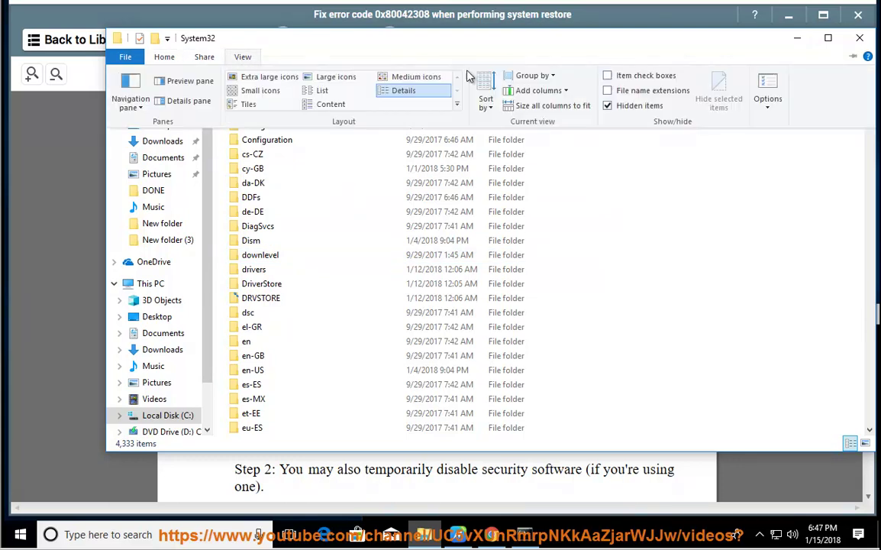
{"action": "left_click", "coordinate": [767, 88]}
{"action": "left_click", "coordinate": [173, 133]}
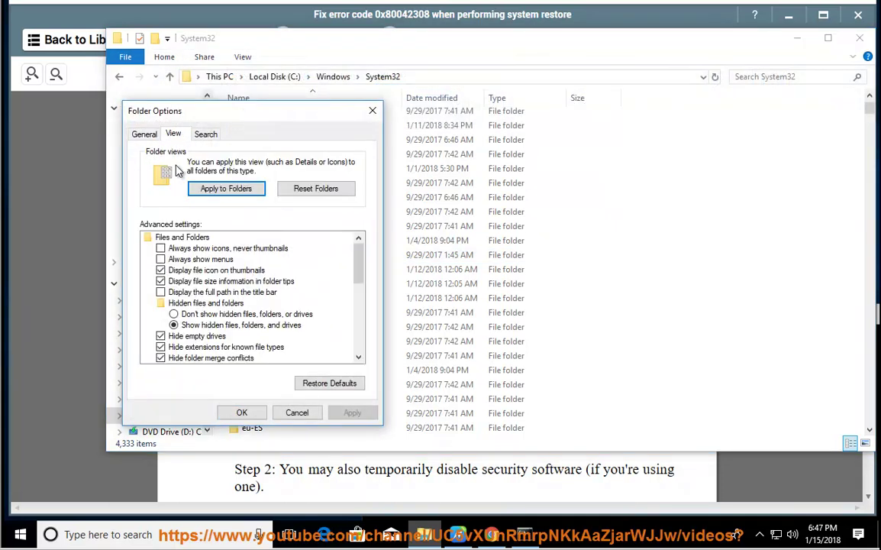
{"action": "left_click", "coordinate": [184, 327]}
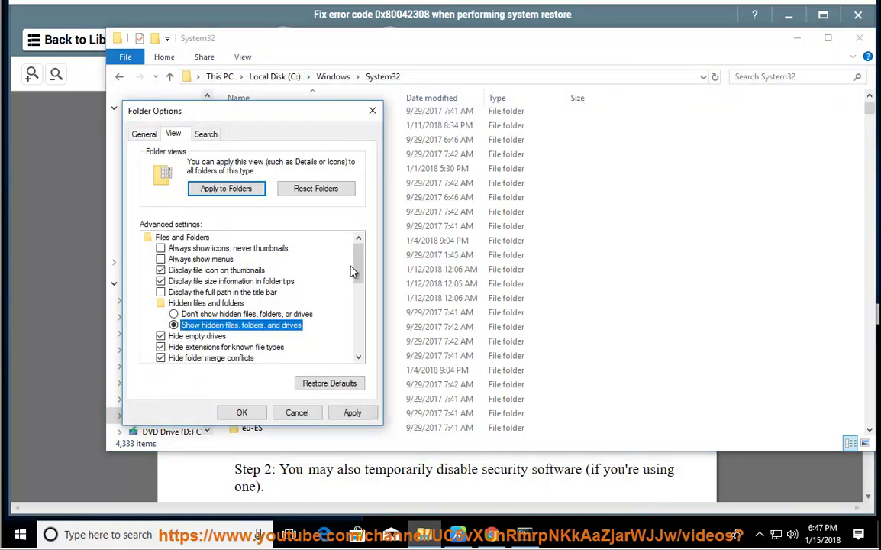
{"action": "left_click", "coordinate": [217, 347]}
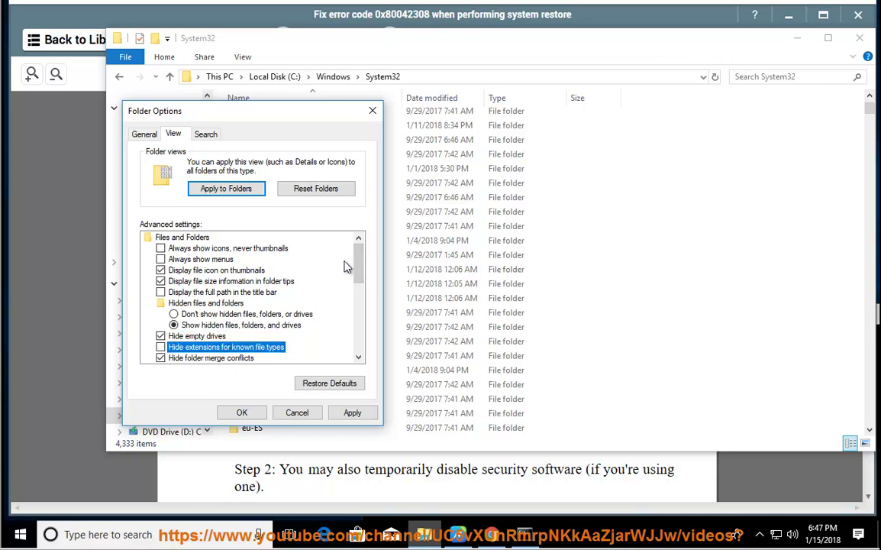
{"action": "scroll", "coordinate": [355, 263], "scroll_direction": "down", "scroll_amount": 1}
{"action": "scroll", "coordinate": [356, 260], "scroll_direction": "down", "scroll_amount": 1}
{"action": "left_click", "coordinate": [177, 325]}
{"action": "left_click", "coordinate": [539, 287]}
{"action": "left_click", "coordinate": [240, 412]}
Look through the System32 folders again for dllcache, check the folder's full path, and minimize File Explorer.
{"action": "scroll", "coordinate": [611, 319], "scroll_direction": "down", "scroll_amount": 7}
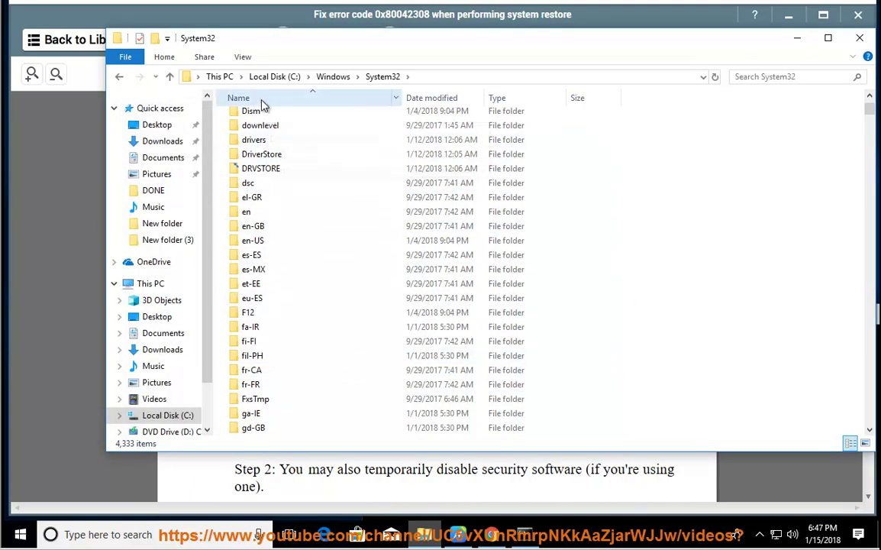
{"action": "scroll", "coordinate": [271, 273], "scroll_direction": "up", "scroll_amount": 2}
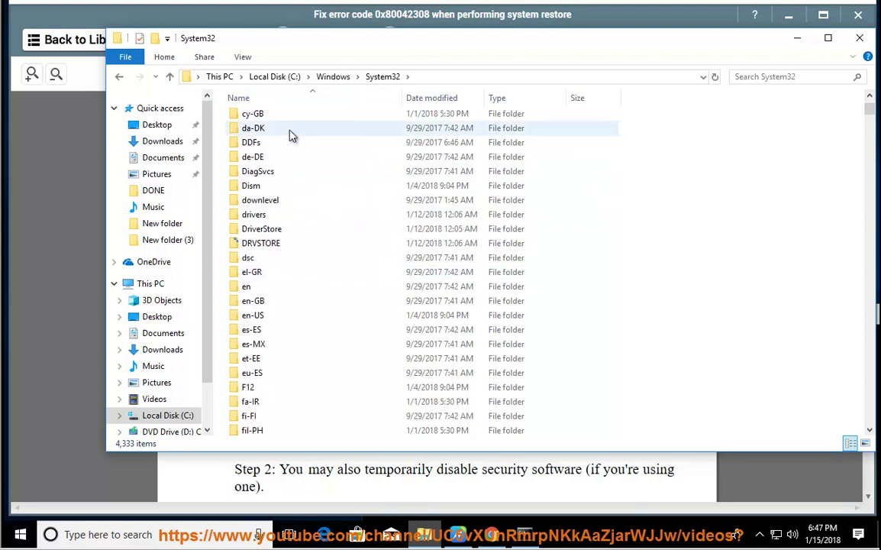
{"action": "left_click", "coordinate": [430, 77]}
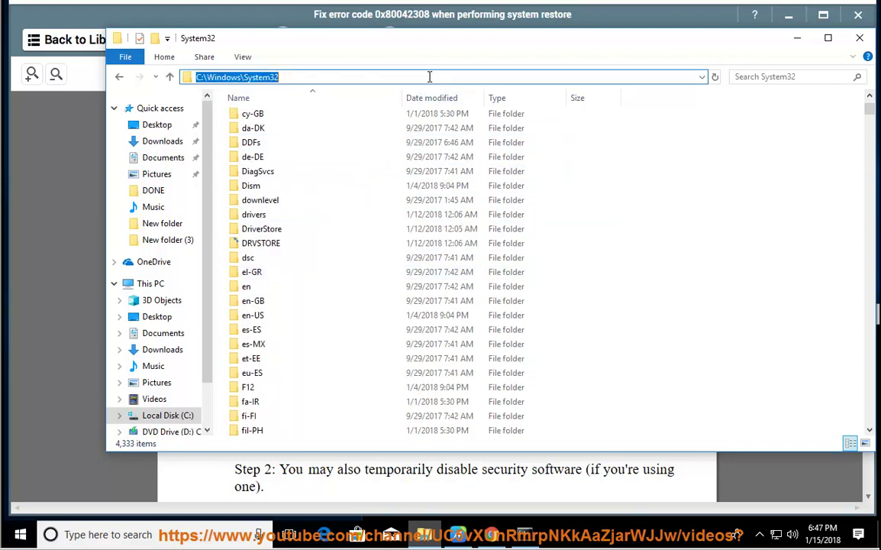
{"action": "left_click", "coordinate": [798, 38]}
Play the guide's narration up to Step 3, pause it, and highlight the clean boot advice.
{"action": "key", "text": "space"}
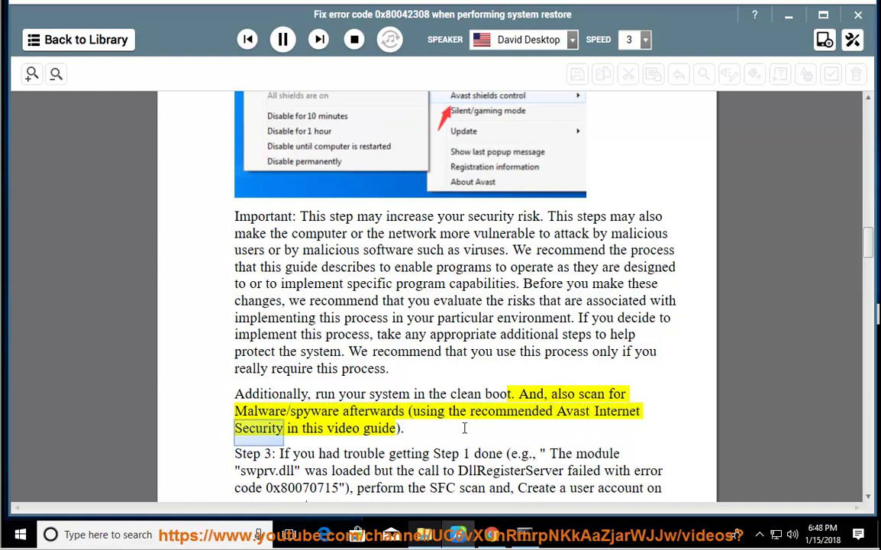
{"action": "left_click", "coordinate": [281, 40]}
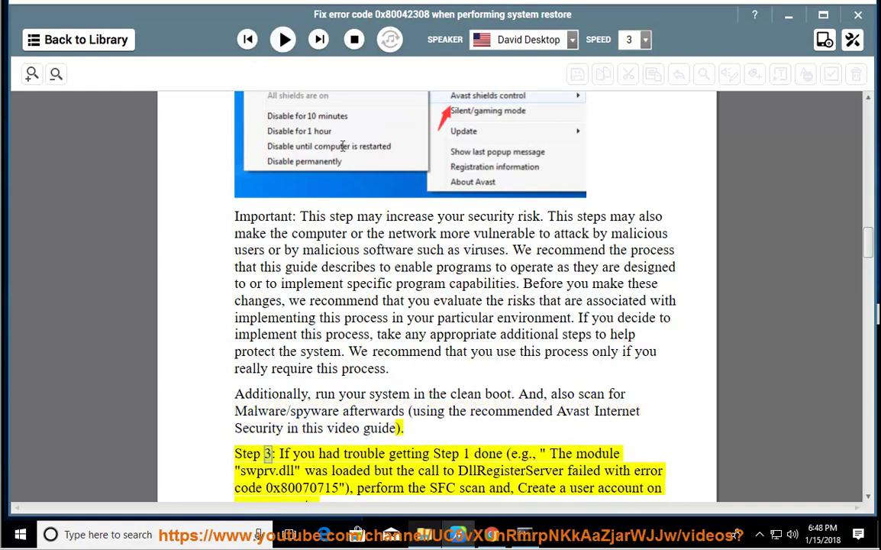
{"action": "left_click_drag", "start_coordinate": [515, 393], "coordinate": [407, 393]}
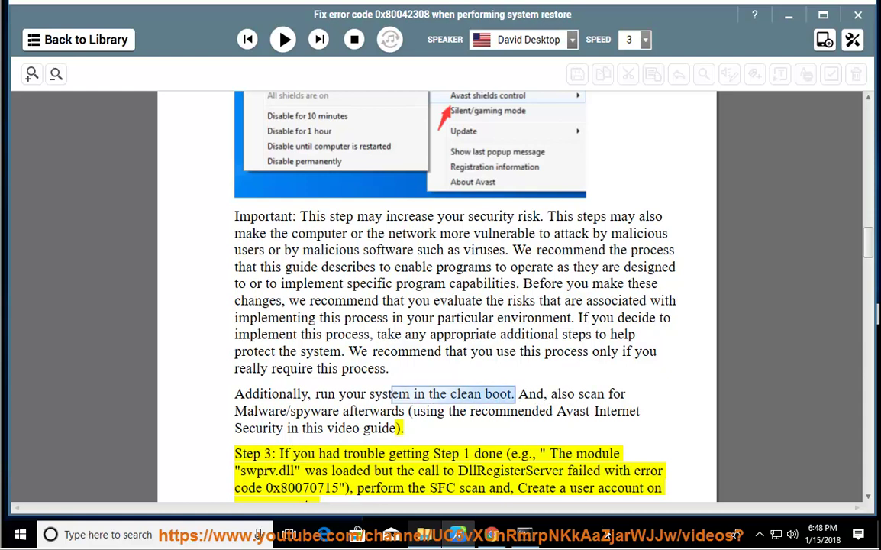
Open Task Manager's list of startup programs, check the enabled and disabled entries, and close Task Manager.
{"action": "right_click", "coordinate": [737, 535]}
{"action": "left_click", "coordinate": [629, 463]}
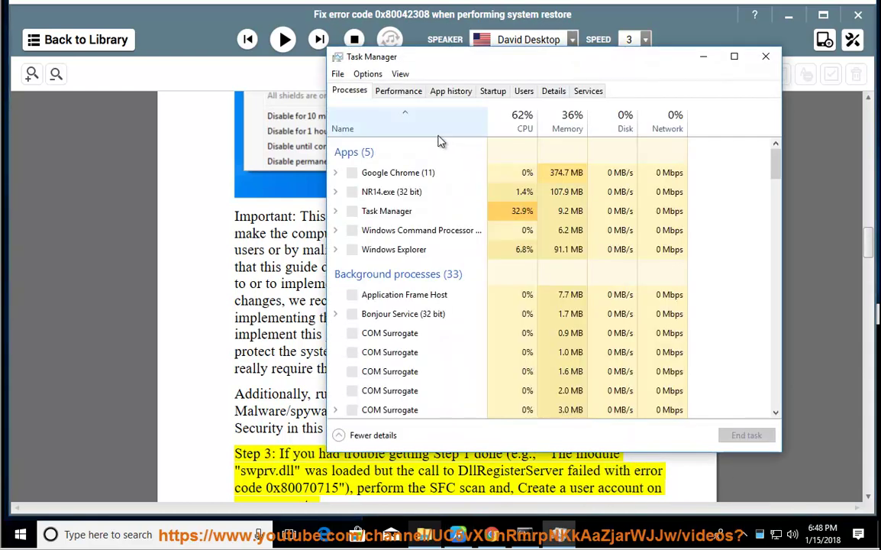
{"action": "left_click", "coordinate": [491, 92]}
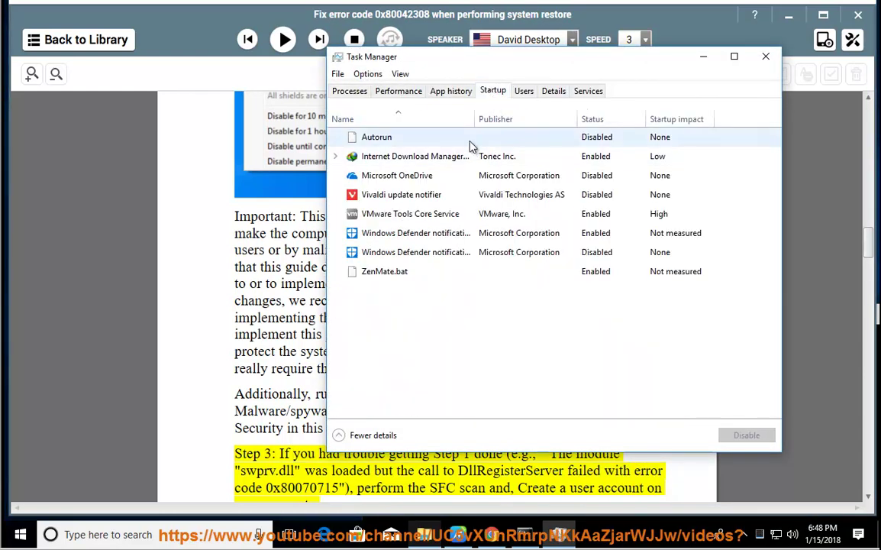
{"action": "left_click", "coordinate": [471, 139]}
{"action": "left_click", "coordinate": [600, 158]}
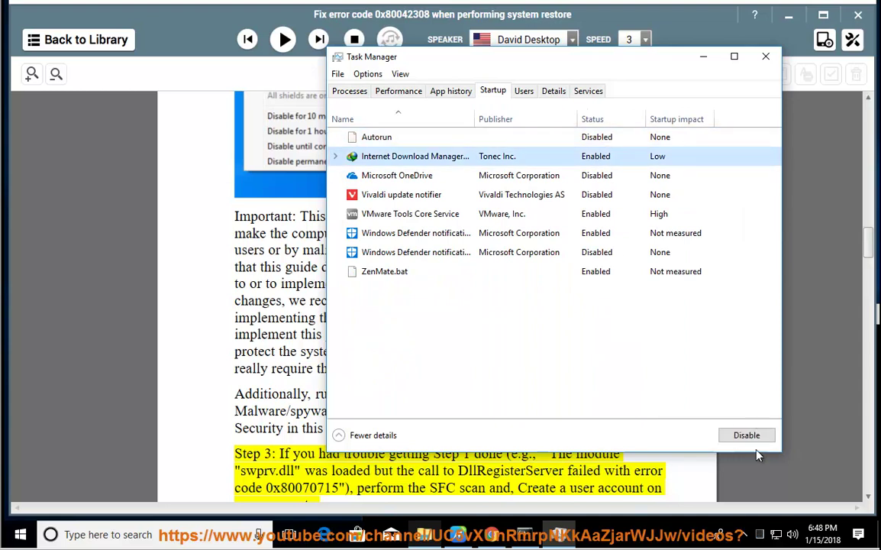
{"action": "left_click", "coordinate": [624, 177]}
{"action": "left_click", "coordinate": [619, 217]}
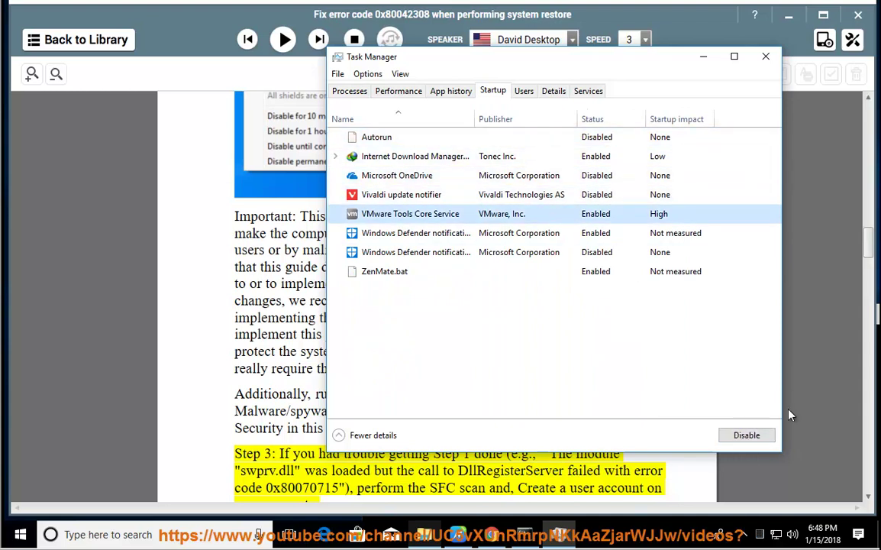
{"action": "left_click", "coordinate": [621, 237]}
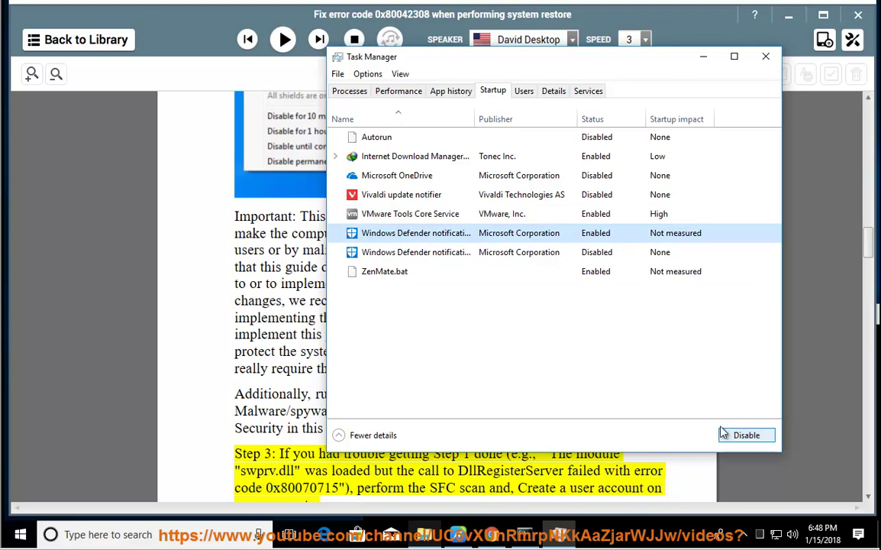
{"action": "left_click", "coordinate": [610, 253]}
{"action": "left_click", "coordinate": [616, 272]}
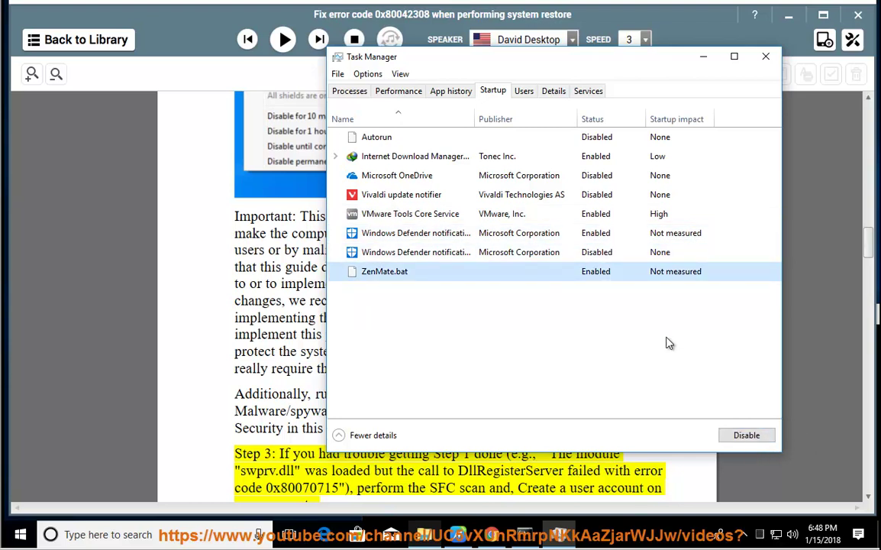
{"action": "left_click", "coordinate": [762, 59]}
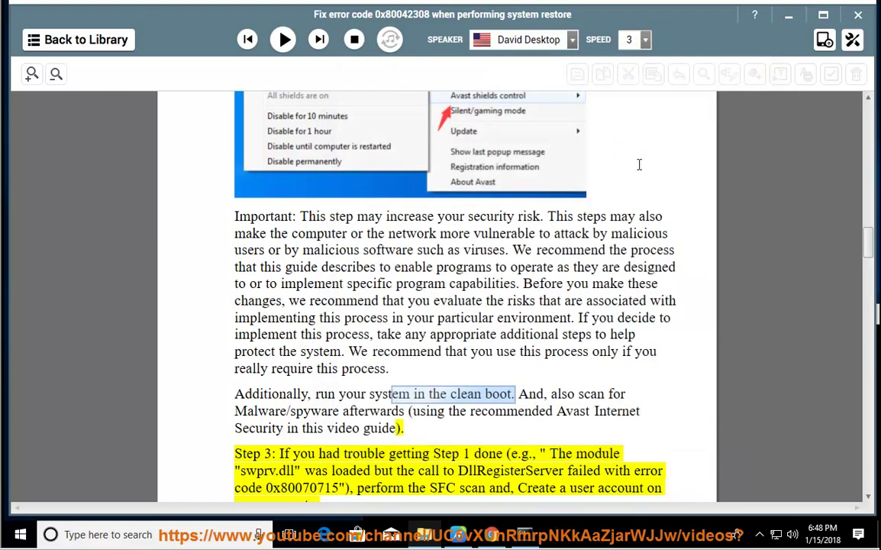
Run MSCONFIG to open System Configuration and choose Selective startup.
{"action": "key", "text": "super+r"}
{"action": "left_click", "coordinate": [271, 448]}
{"action": "left_click", "coordinate": [113, 467]}
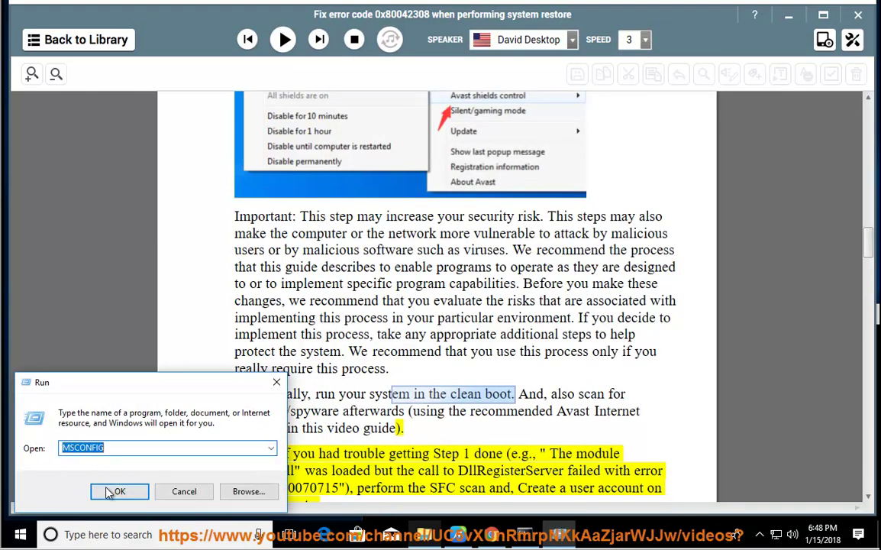
{"action": "left_click", "coordinate": [120, 491]}
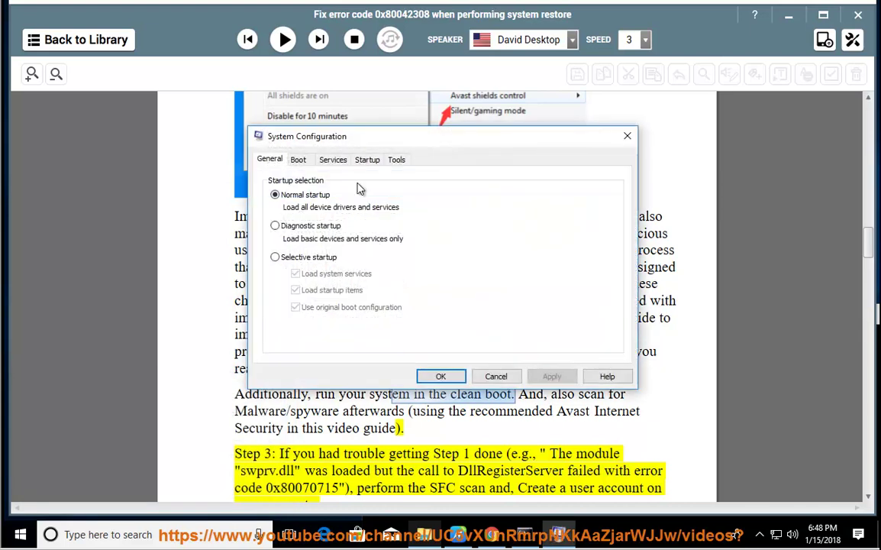
{"action": "left_click", "coordinate": [274, 258]}
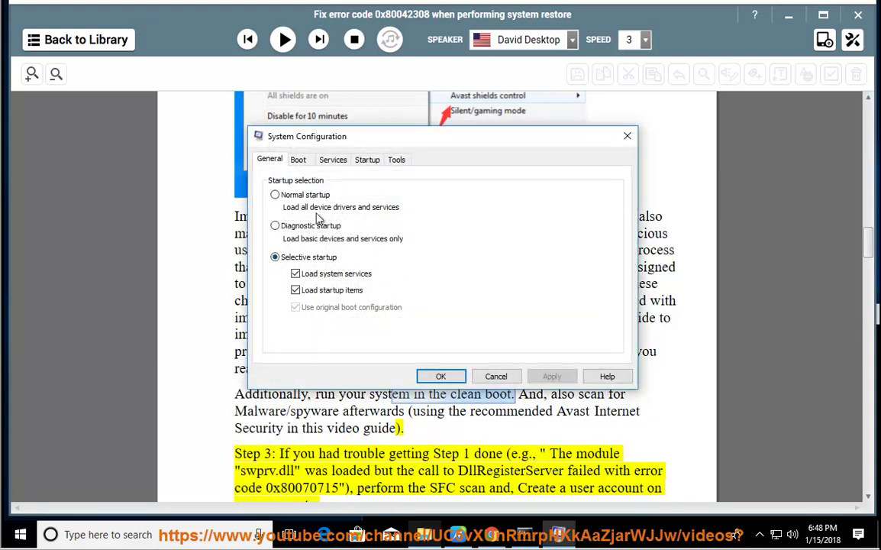
Hide all Microsoft services in System Configuration and disable all the remaining services.
{"action": "left_click", "coordinate": [365, 160]}
{"action": "left_click", "coordinate": [333, 160]}
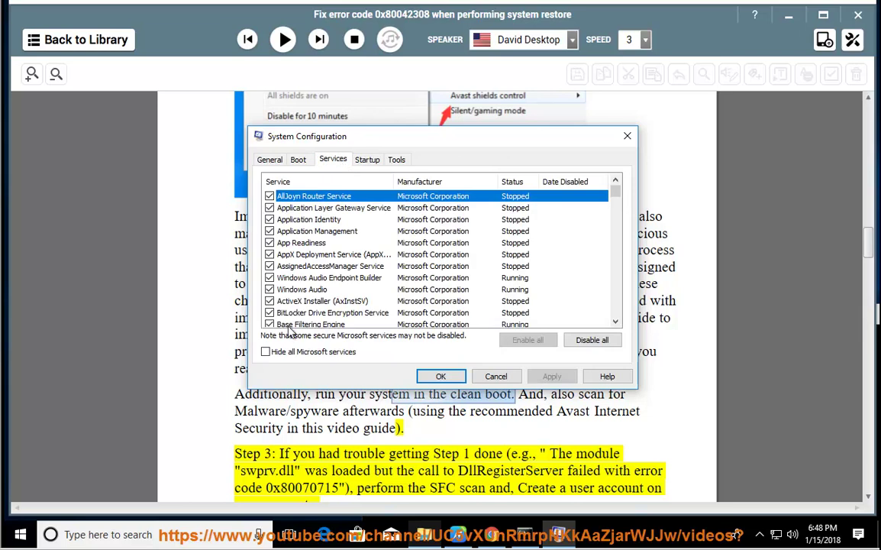
{"action": "left_click", "coordinate": [288, 351]}
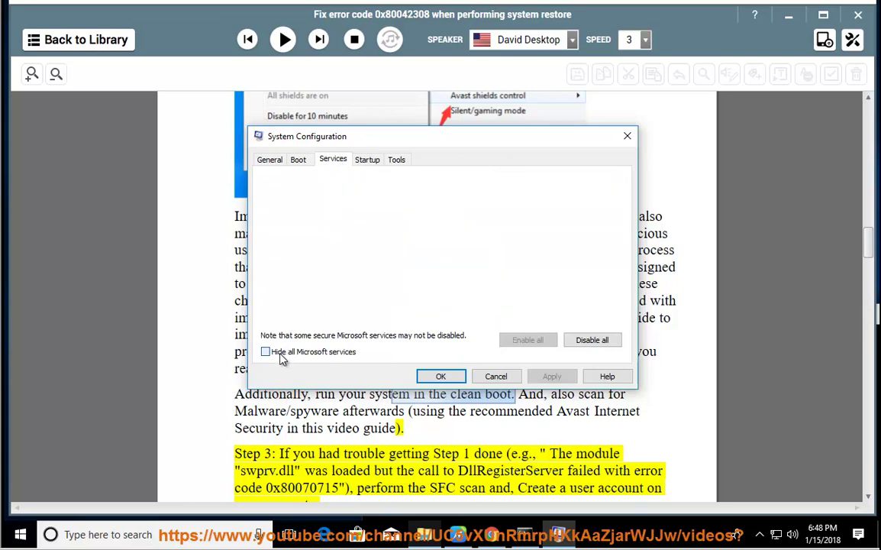
{"action": "left_click", "coordinate": [591, 340]}
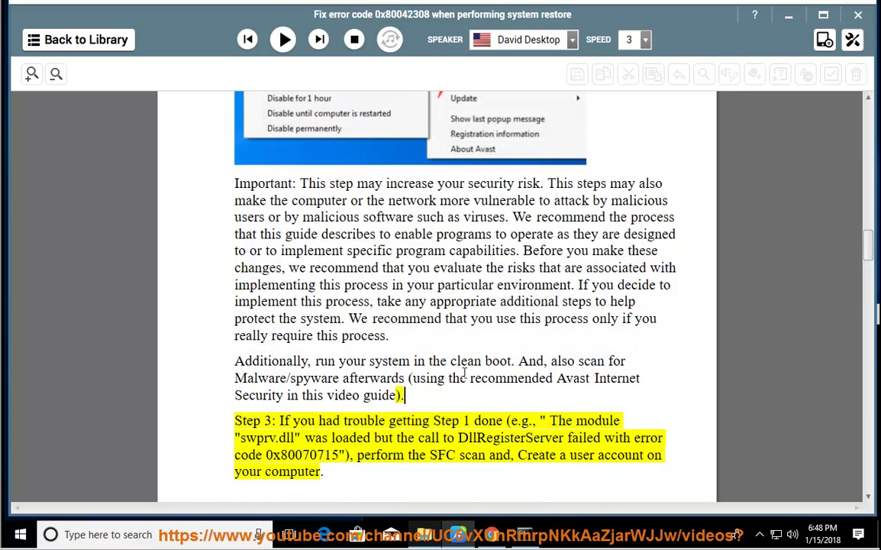
Play the guide's narration through Step 3, pause it, and highlight the advice to create a user account.
{"action": "left_click", "coordinate": [286, 45]}
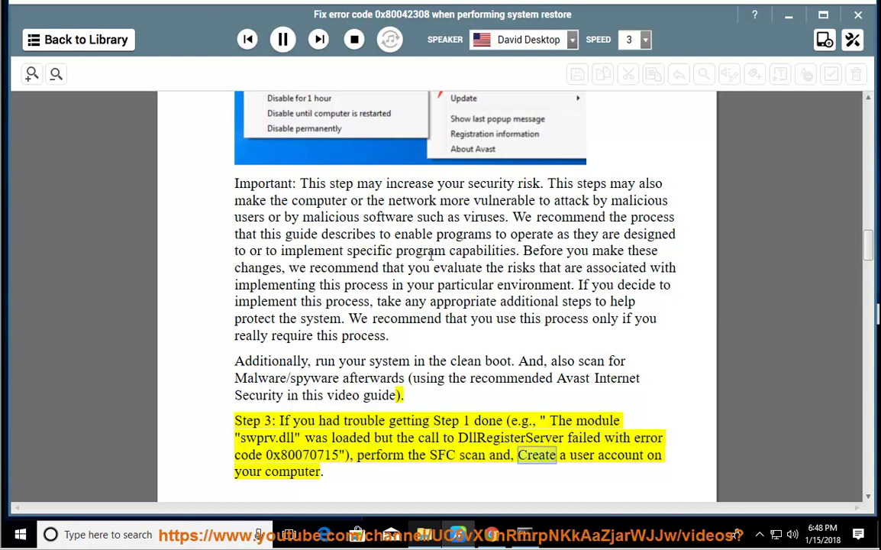
{"action": "left_click", "coordinate": [293, 44]}
{"action": "left_click_drag", "start_coordinate": [640, 269], "coordinate": [544, 271]}
Open the Family & other people account settings in Windows Settings and bring up the form for adding someone else to this PC.
{"action": "left_click", "coordinate": [21, 534]}
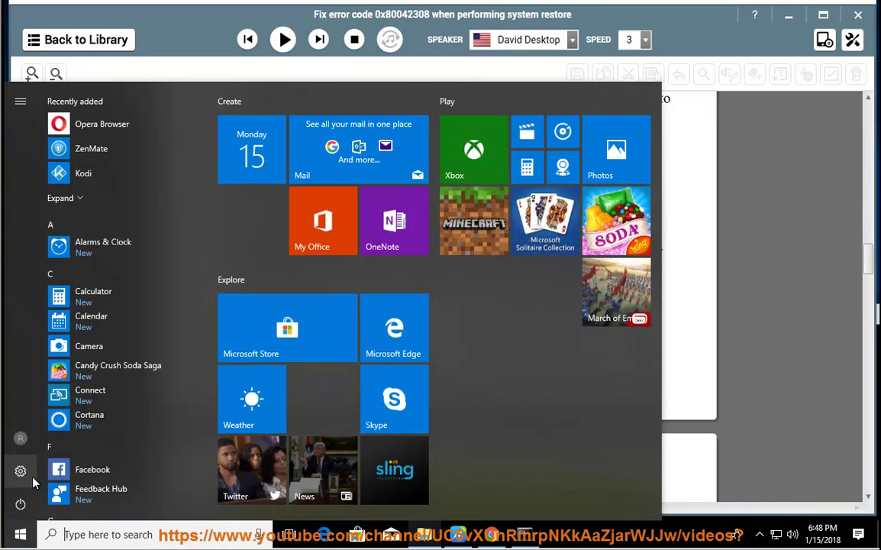
{"action": "left_click", "coordinate": [34, 481]}
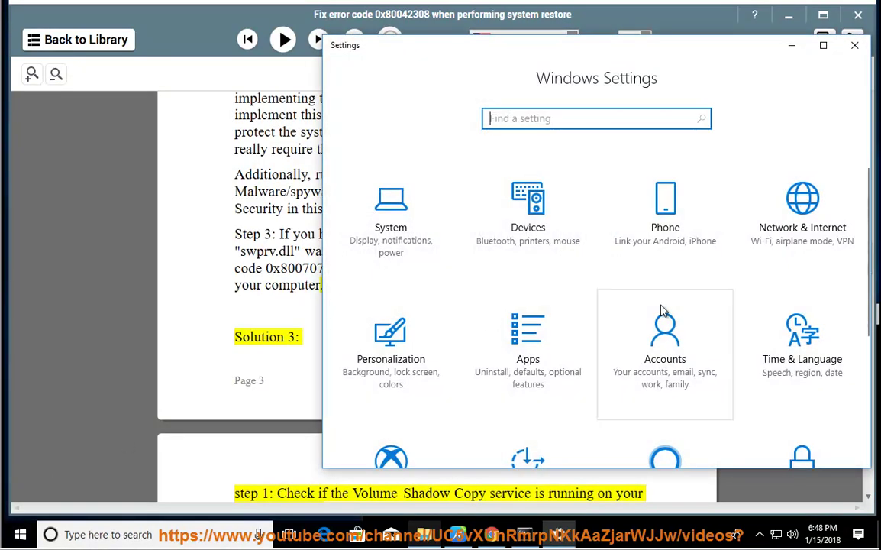
{"action": "left_click", "coordinate": [650, 338]}
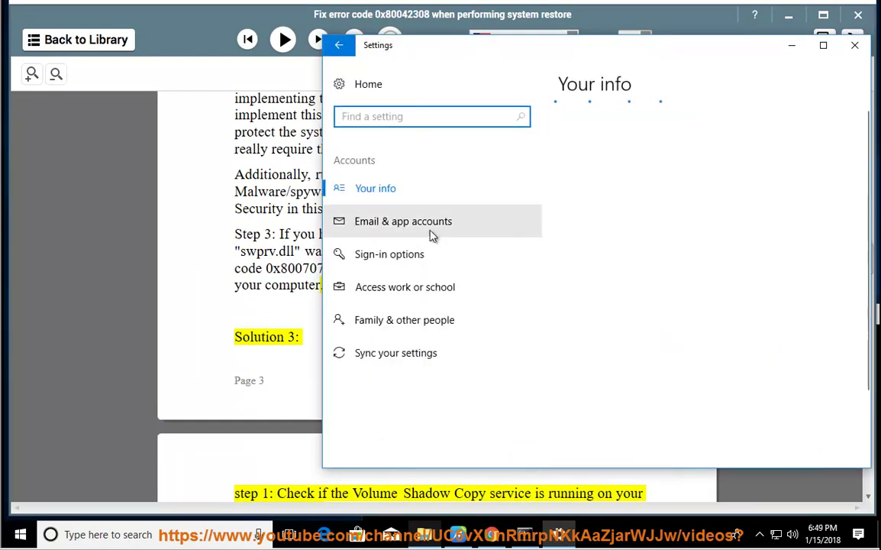
{"action": "left_click", "coordinate": [403, 320]}
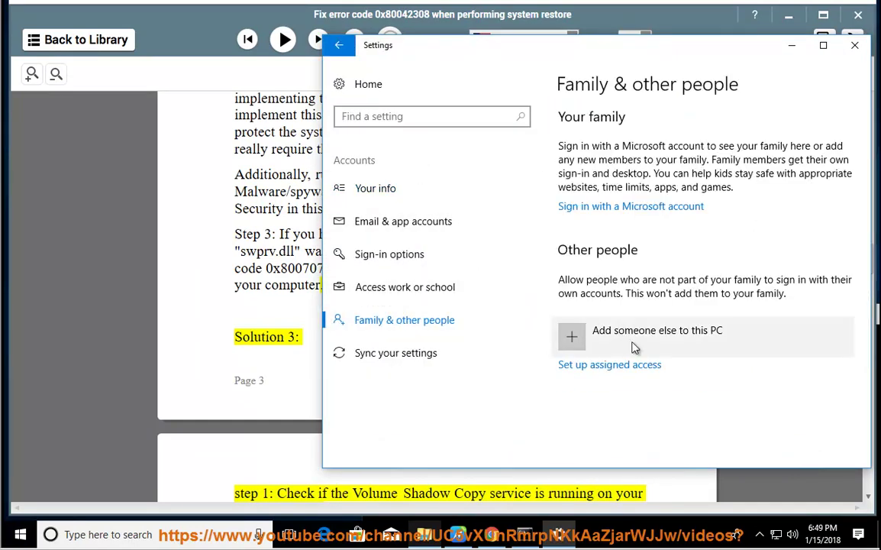
{"action": "left_click", "coordinate": [663, 347]}
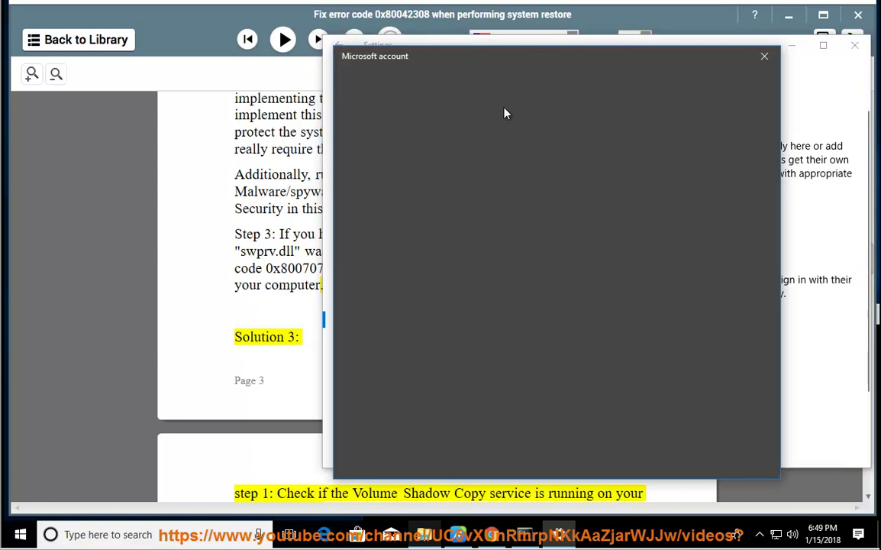
Return to the guide, play its narration into Solution 3, pause it, and highlight the Volume Shadow Copy service check.
{"action": "left_click", "coordinate": [283, 322]}
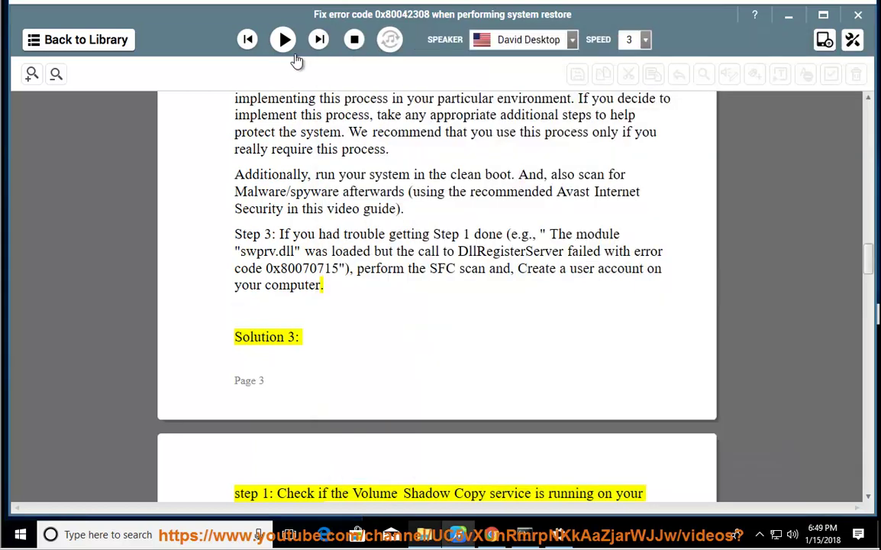
{"action": "left_click", "coordinate": [284, 39]}
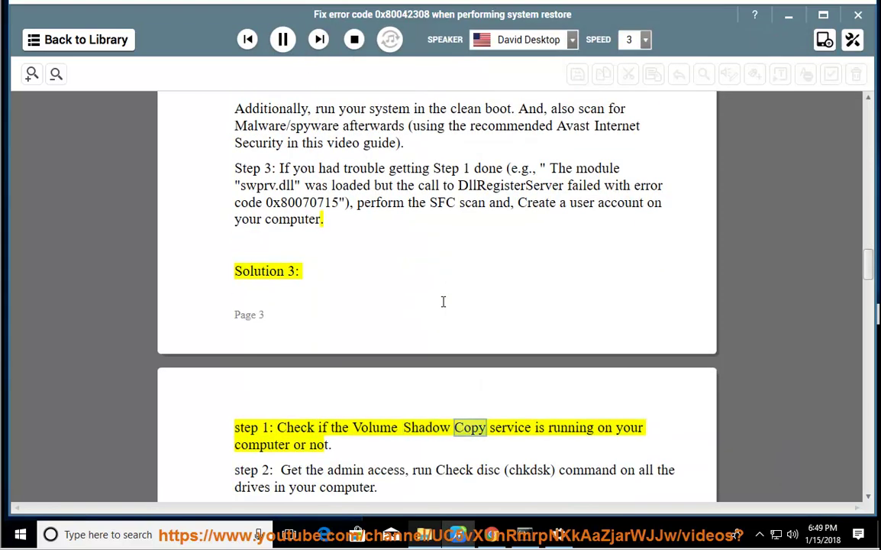
{"action": "left_click", "coordinate": [284, 39]}
{"action": "left_click_drag", "start_coordinate": [535, 427], "coordinate": [287, 427]}
Minimize the guide and open the Services list in Computer Management for This PC.
{"action": "left_click", "coordinate": [788, 20]}
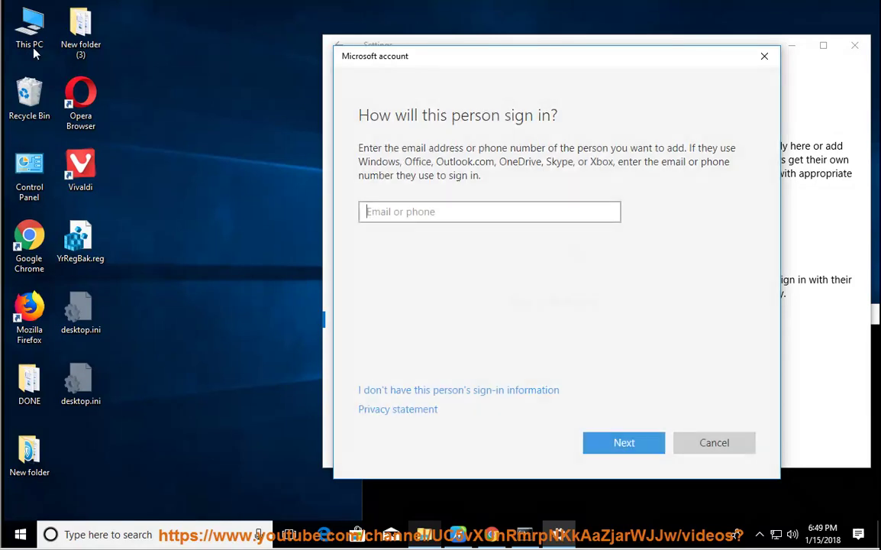
{"action": "right_click", "coordinate": [21, 23]}
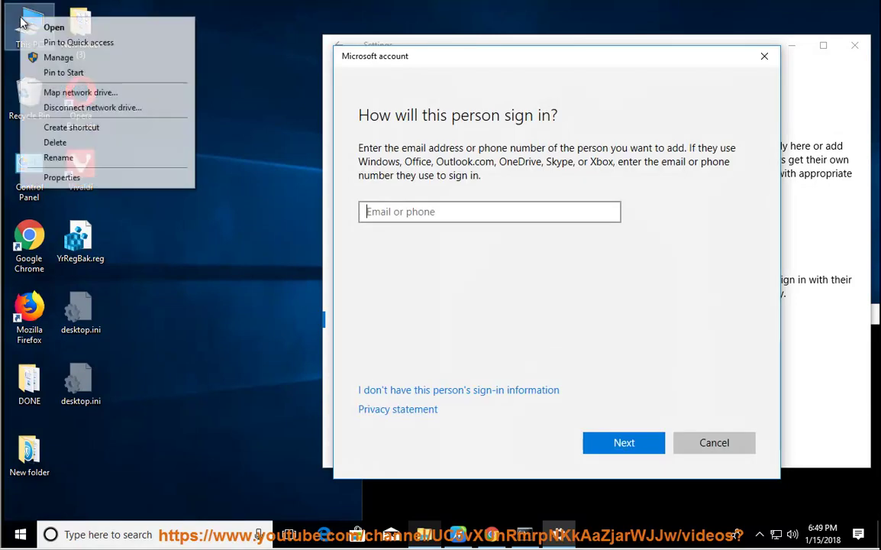
{"action": "left_click", "coordinate": [76, 55]}
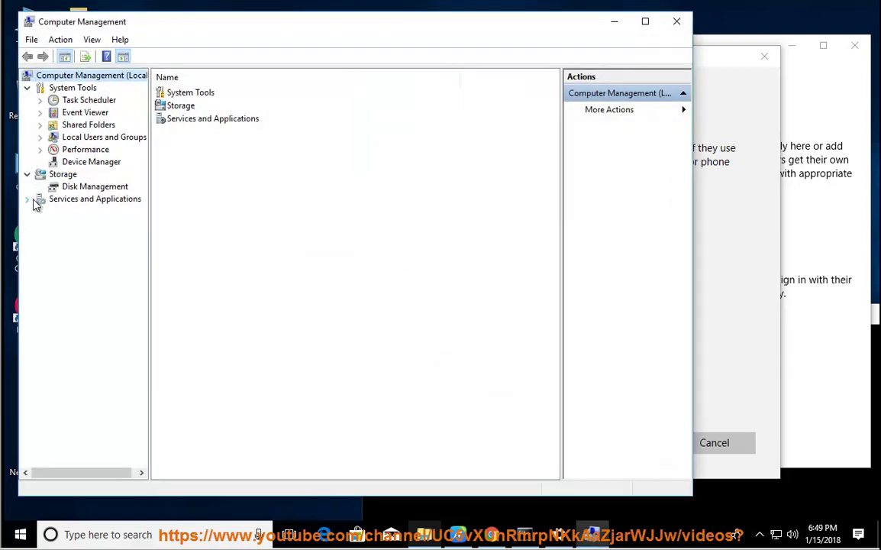
{"action": "left_click", "coordinate": [33, 200]}
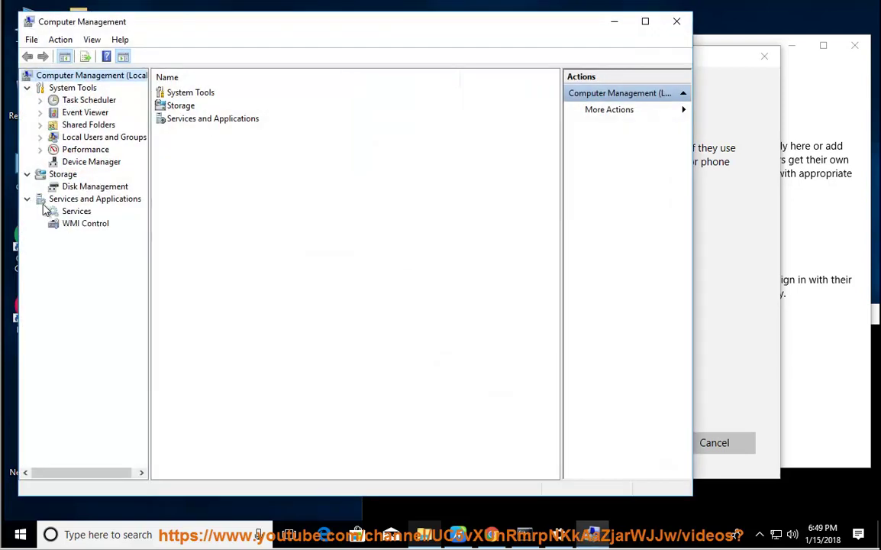
{"action": "left_click", "coordinate": [72, 212]}
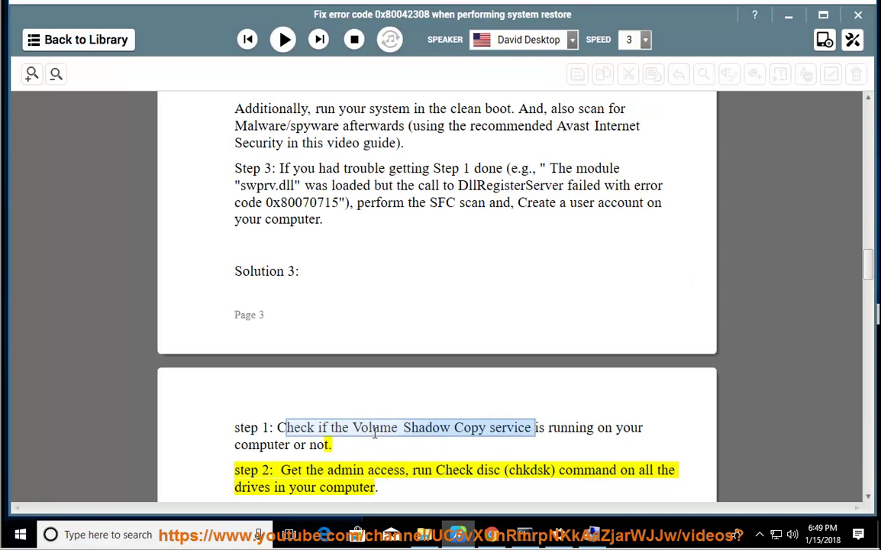
Find the Volume Shadow Copy service named in the guide, view its startup type and status in its properties, and close them unchanged.
{"action": "left_click", "coordinate": [374, 432]}
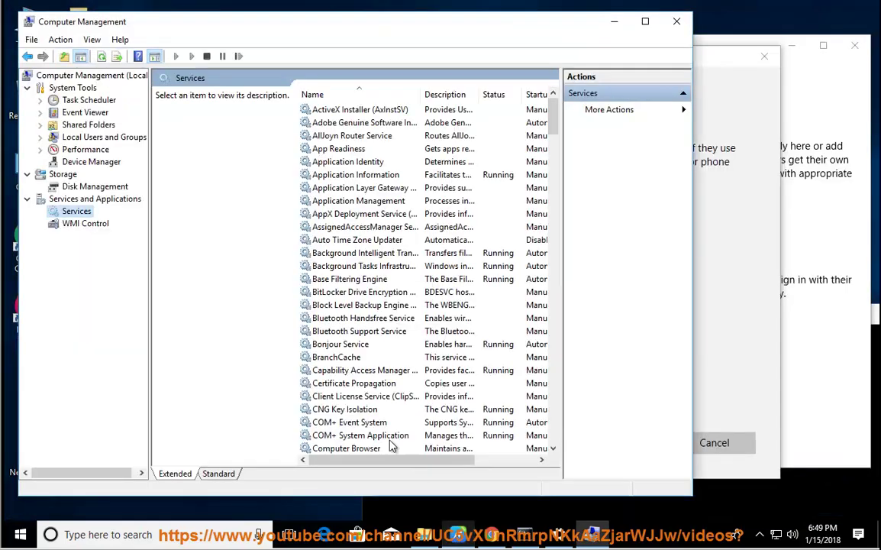
{"action": "left_click", "coordinate": [355, 333]}
{"action": "key", "text": "v"}
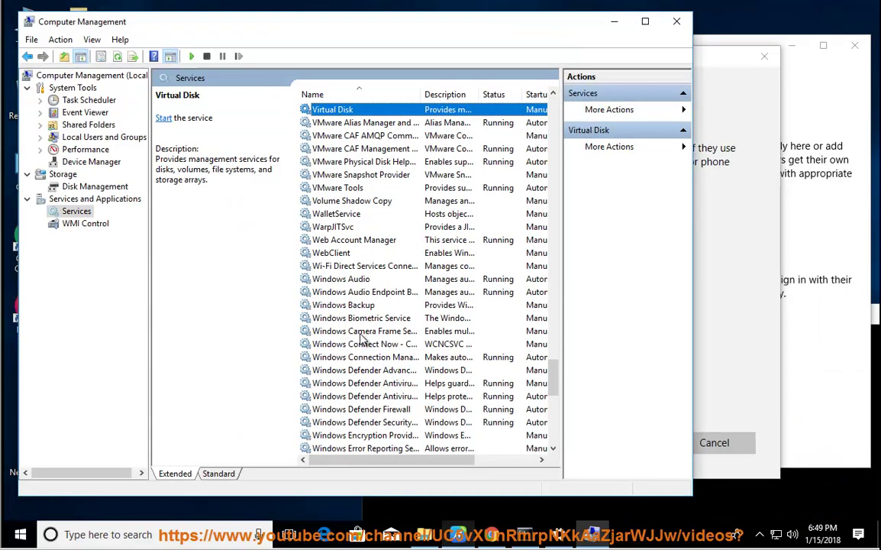
{"action": "left_click", "coordinate": [366, 203]}
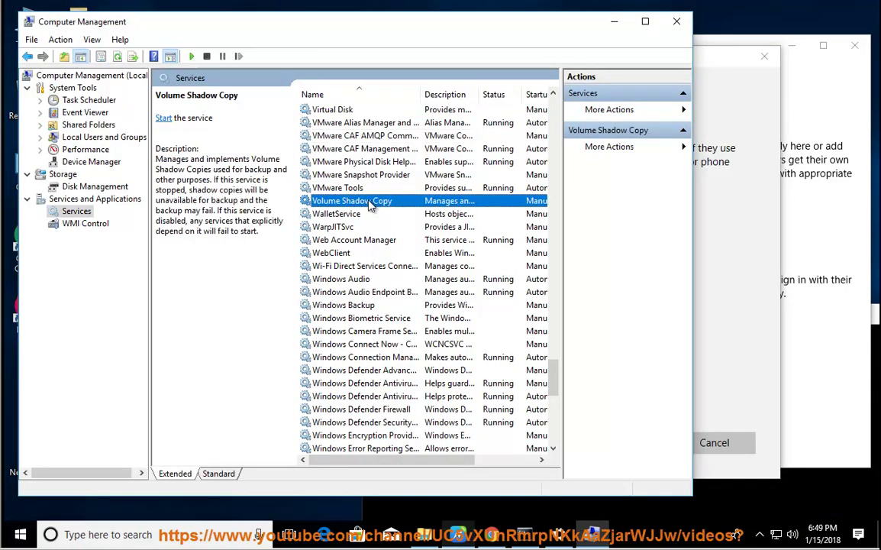
{"action": "double_click", "coordinate": [388, 209]}
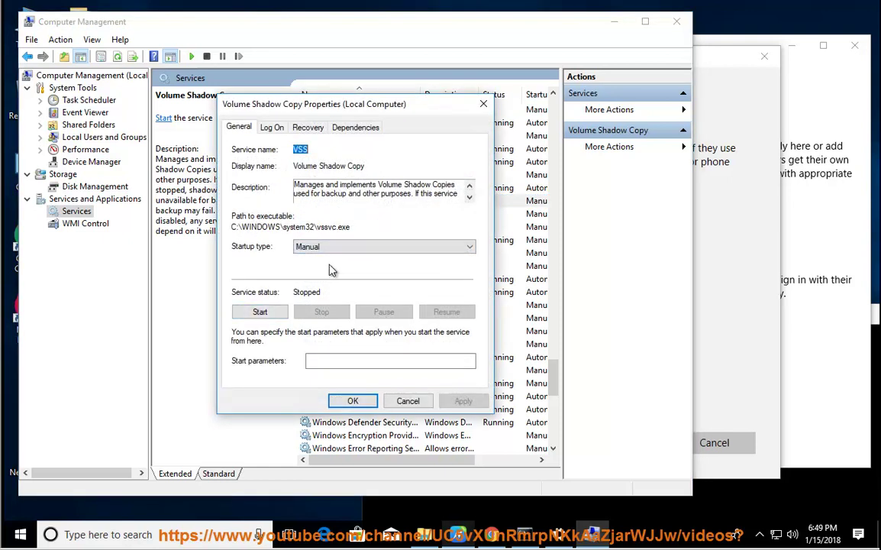
{"action": "left_click", "coordinate": [408, 401]}
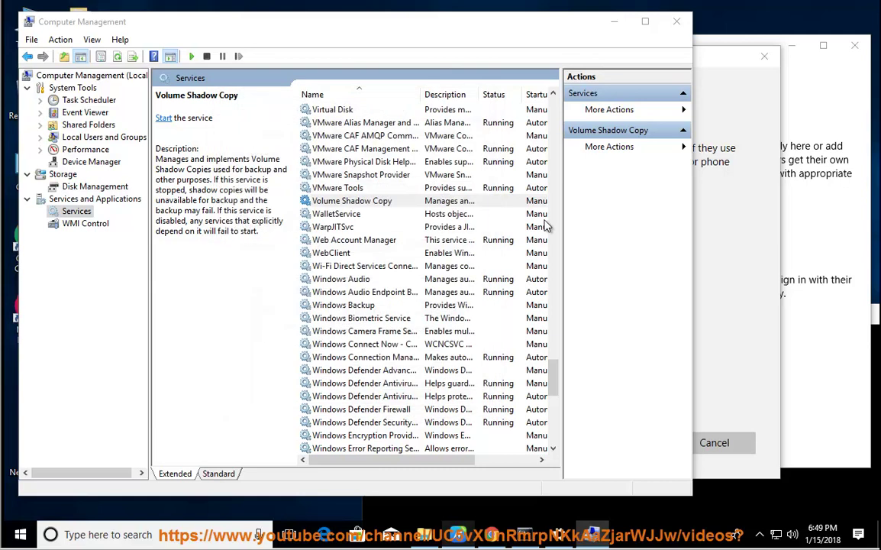
Minimize Computer Management, cancel adding the account, close Settings, and minimize the Command Prompt window.
{"action": "left_click", "coordinate": [615, 22]}
{"action": "left_click", "coordinate": [707, 445]}
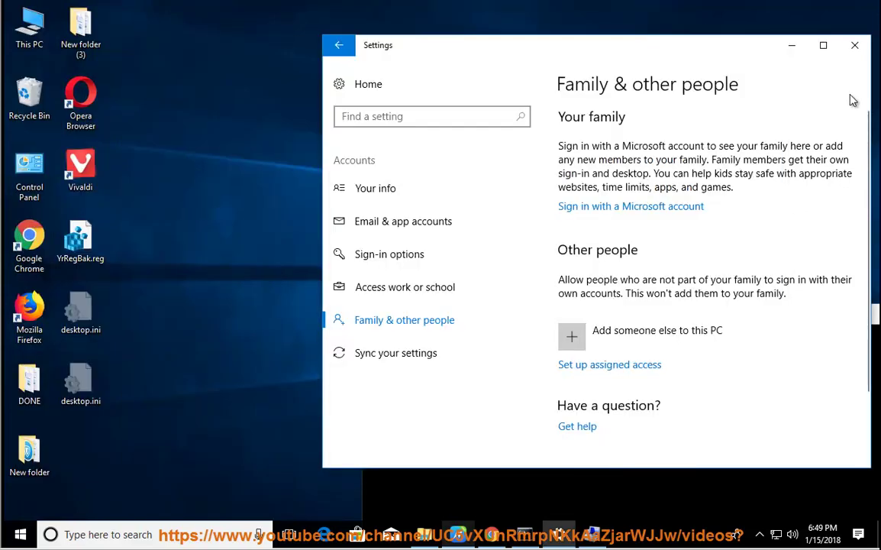
{"action": "left_click", "coordinate": [783, 46]}
{"action": "left_click_drag", "start_coordinate": [711, 314], "coordinate": [571, 217]}
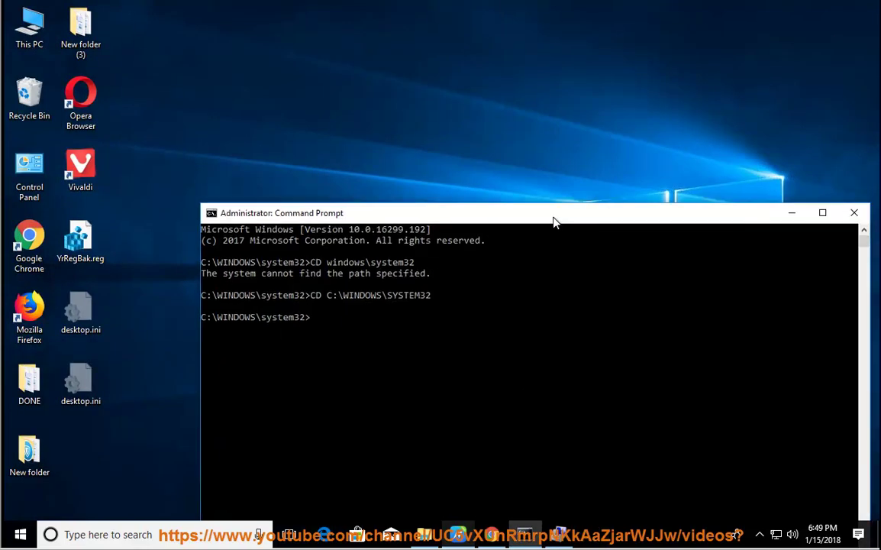
{"action": "left_click", "coordinate": [796, 211]}
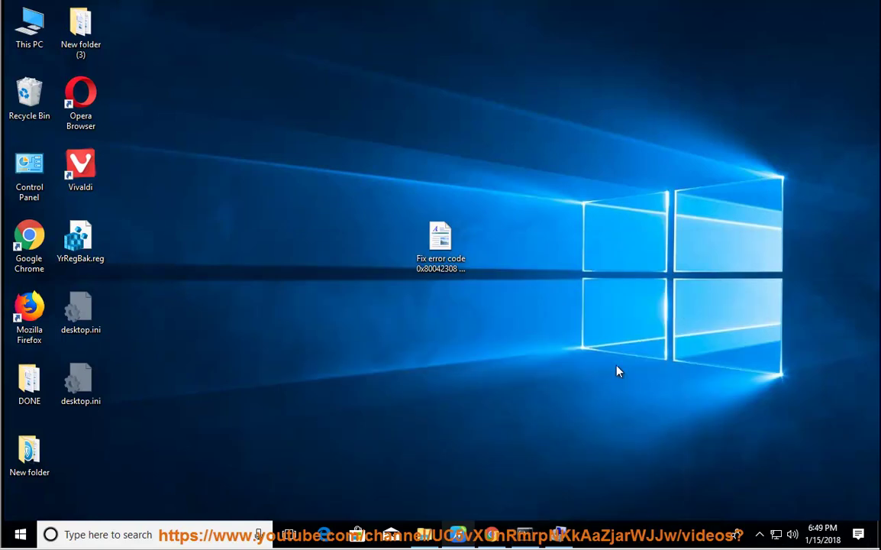
Return to the guide and play its narration through the chkdsk instructions of Solution 3.
{"action": "left_click", "coordinate": [458, 535]}
{"action": "left_click", "coordinate": [281, 40]}
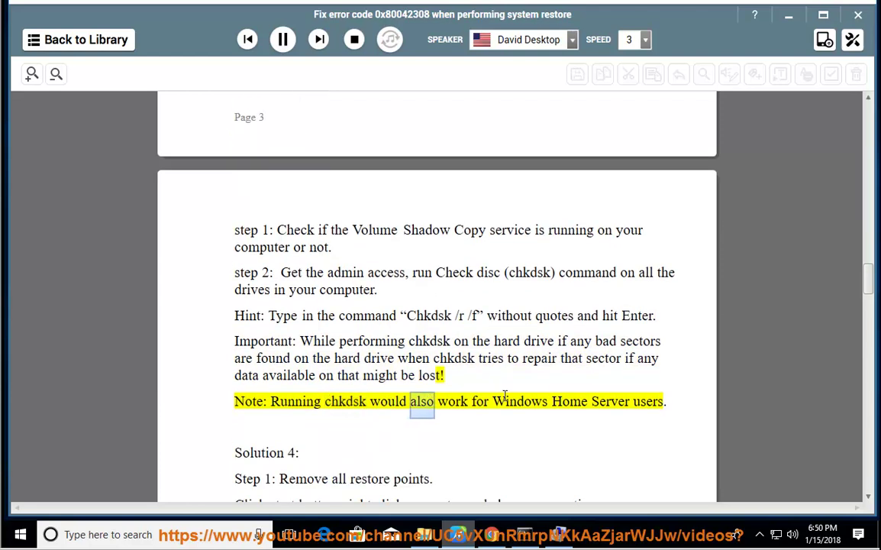
Pause the guide's narration and copy the command "Chkdsk /r /f" from its hint.
{"action": "left_click", "coordinate": [283, 42]}
{"action": "left_click_drag", "start_coordinate": [477, 315], "coordinate": [425, 315]}
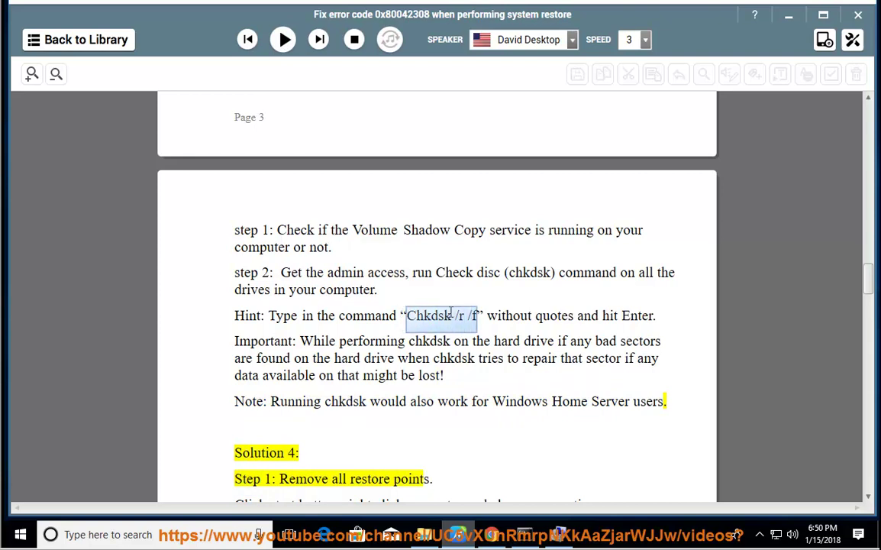
{"action": "right_click", "coordinate": [459, 315]}
{"action": "left_click", "coordinate": [479, 330]}
Close the minimized Computer Management window and the Command Prompt window left over from the earlier commands.
{"action": "left_click", "coordinate": [561, 536]}
{"action": "right_click", "coordinate": [561, 536]}
{"action": "left_click", "coordinate": [527, 506]}
{"action": "left_click", "coordinate": [523, 534]}
{"action": "left_click_drag", "start_coordinate": [505, 219], "coordinate": [557, 377]}
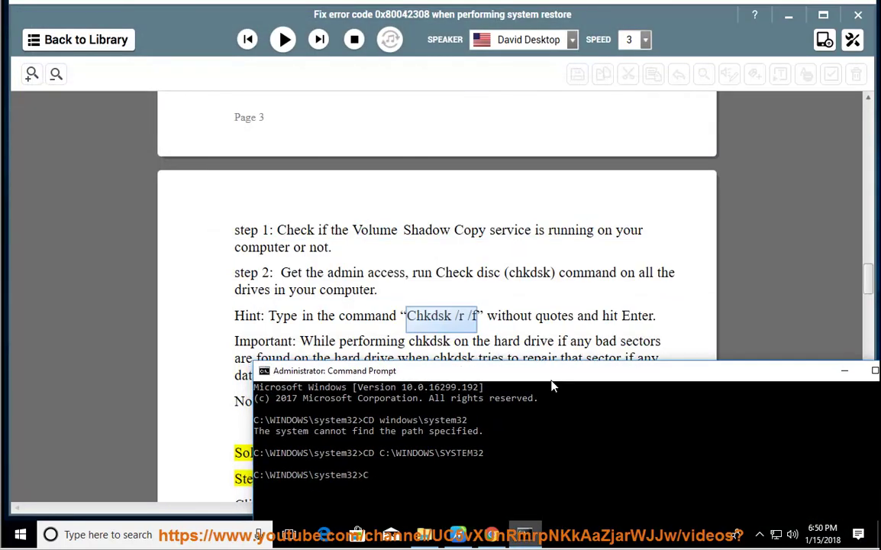
{"action": "left_click_drag", "start_coordinate": [553, 387], "coordinate": [438, 215]}
{"action": "left_click", "coordinate": [728, 198]}
Search Windows for CMD and open Command Prompt as administrator, allowing it to make changes to the device.
{"action": "left_click", "coordinate": [185, 534]}
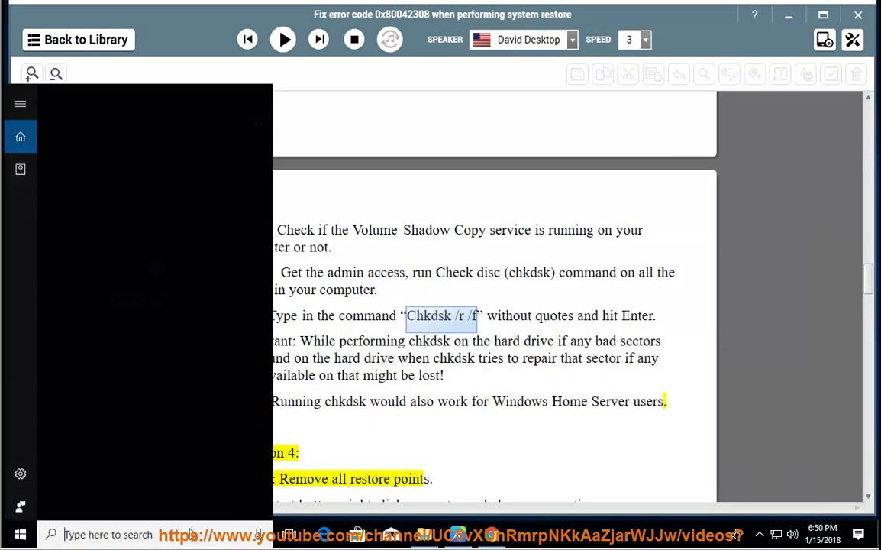
{"action": "type", "text": "CMD"}
{"action": "right_click", "coordinate": [171, 170]}
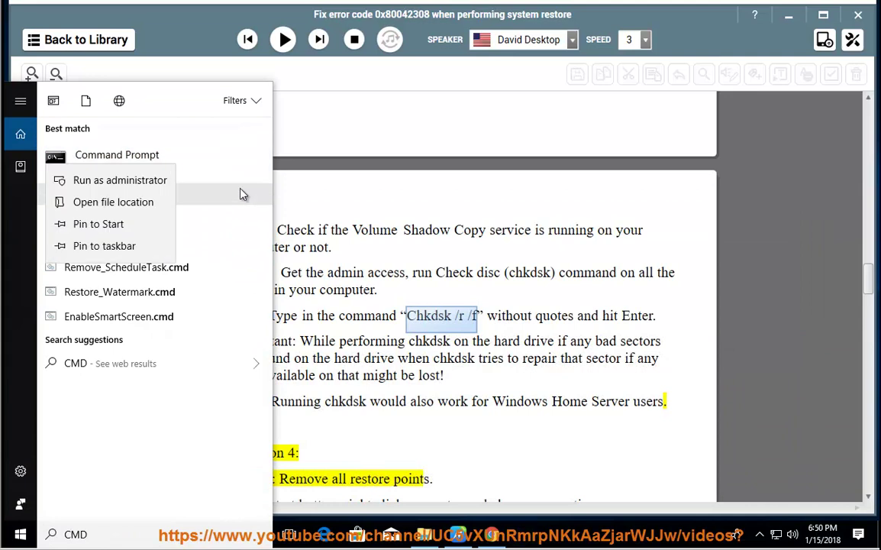
{"action": "left_click", "coordinate": [155, 187]}
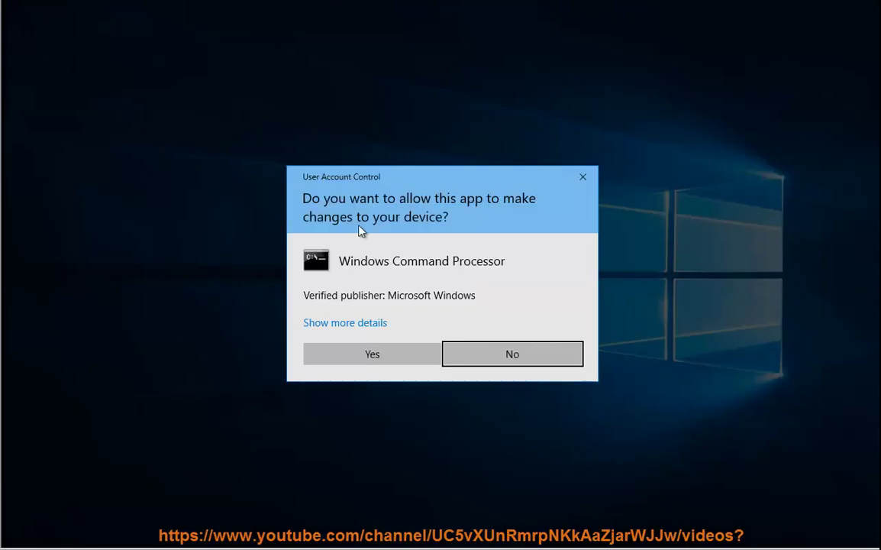
{"action": "left_click", "coordinate": [369, 357]}
Enter "CHKDSK /R /F ENTER..." at the prompt as a demonstration, then close Command Prompt without running it.
{"action": "left_click_drag", "start_coordinate": [425, 101], "coordinate": [601, 352]}
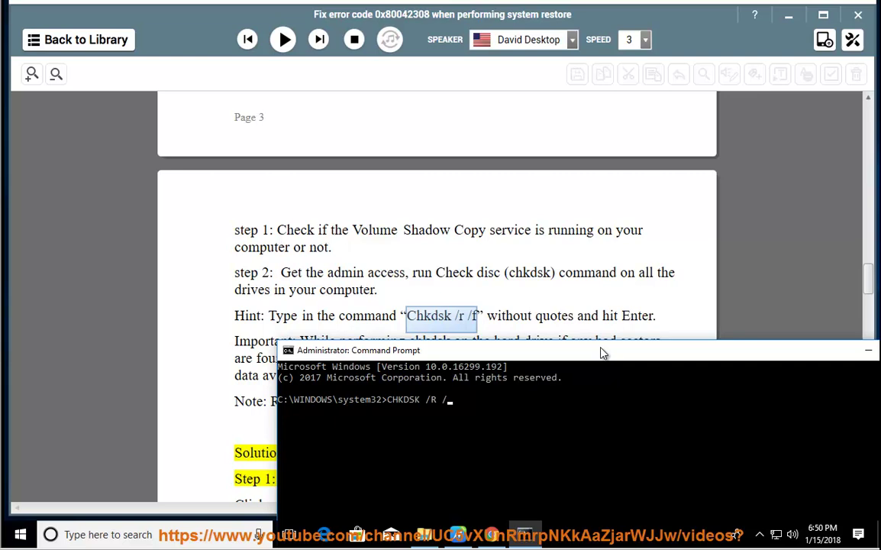
{"action": "type", "text": "ENTER..."}
{"action": "left_click_drag", "start_coordinate": [622, 356], "coordinate": [436, 327]}
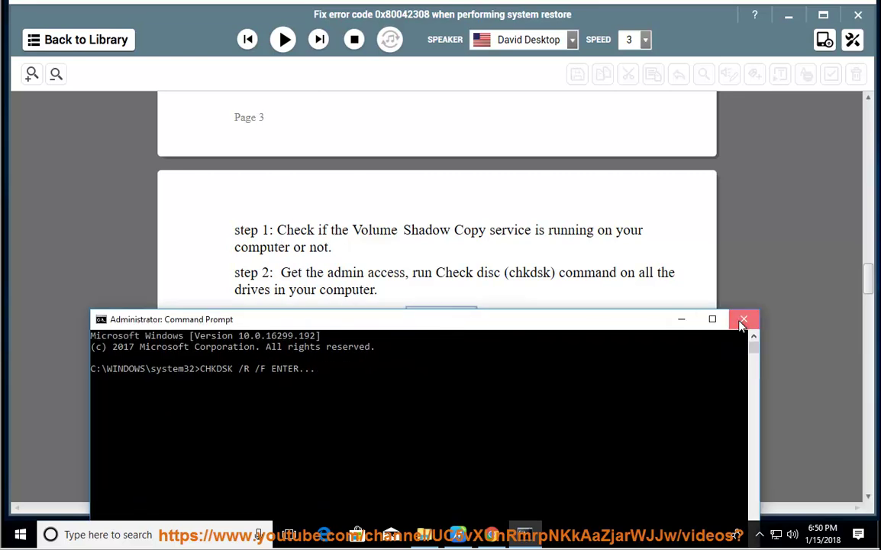
{"action": "left_click", "coordinate": [743, 320]}
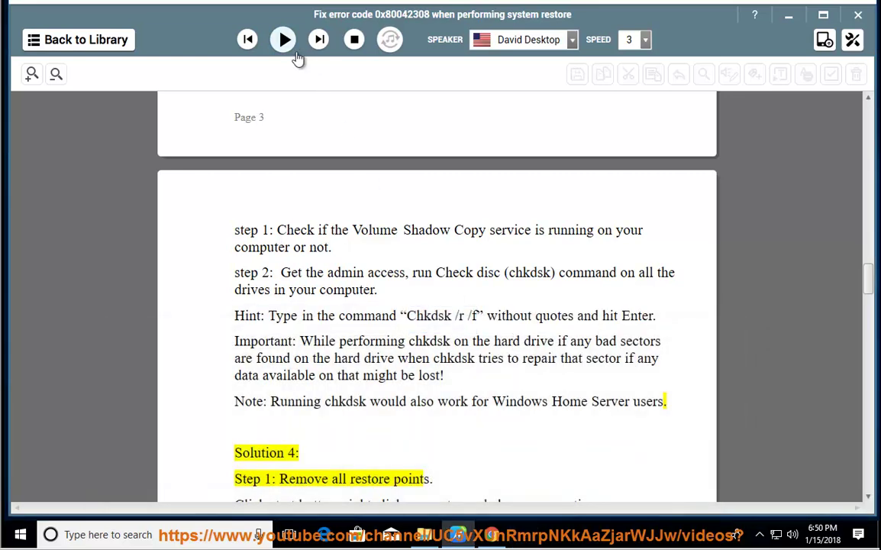
Play the guide's narration through Step 1 of Solution 4, pause it, and highlight "Remove all restore points.".
{"action": "left_click", "coordinate": [284, 46]}
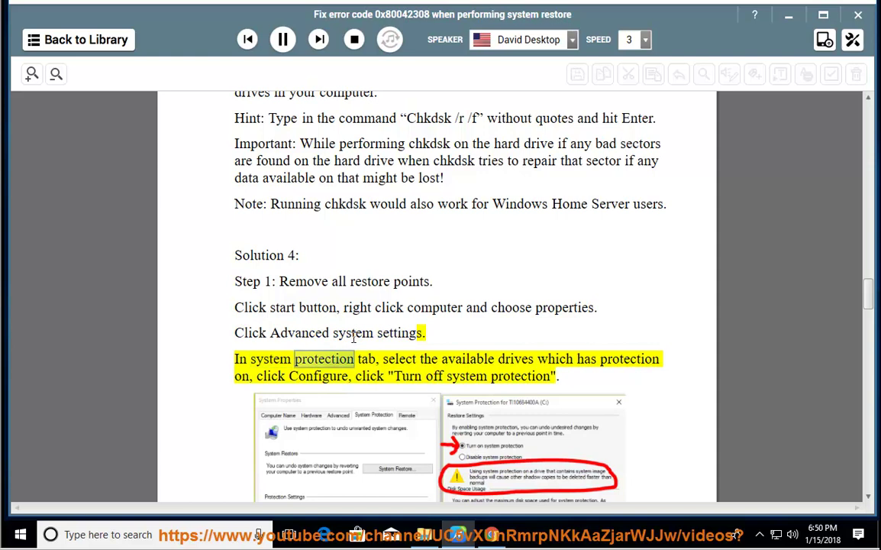
{"action": "scroll", "coordinate": [451, 365], "scroll_direction": "down", "scroll_amount": 2}
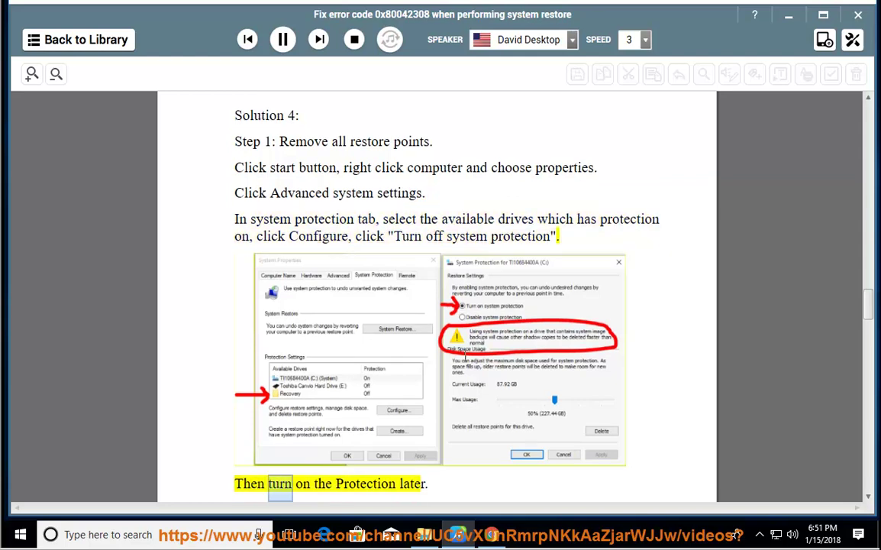
{"action": "left_click", "coordinate": [283, 39]}
{"action": "scroll", "coordinate": [489, 306], "scroll_direction": "up", "scroll_amount": 3}
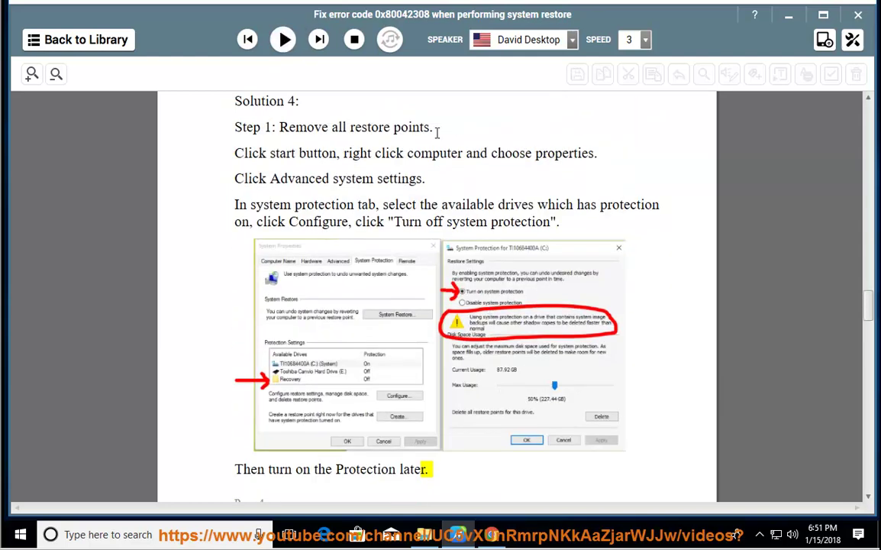
{"action": "left_click_drag", "start_coordinate": [439, 130], "coordinate": [275, 130]}
Minimize the guide and open the system protection configuration for Local Disk (C:) from This PC's properties.
{"action": "left_click", "coordinate": [789, 15]}
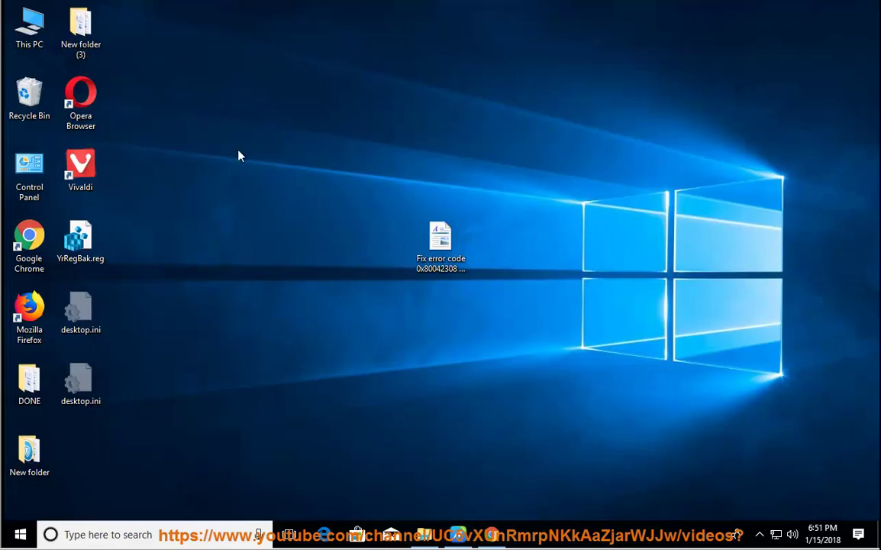
{"action": "right_click", "coordinate": [25, 23]}
{"action": "left_click", "coordinate": [109, 182]}
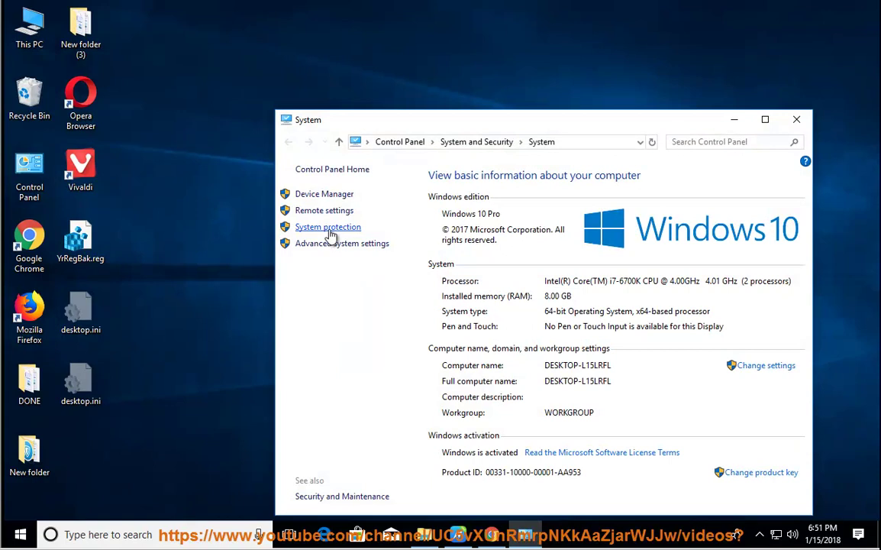
{"action": "left_click", "coordinate": [328, 227]}
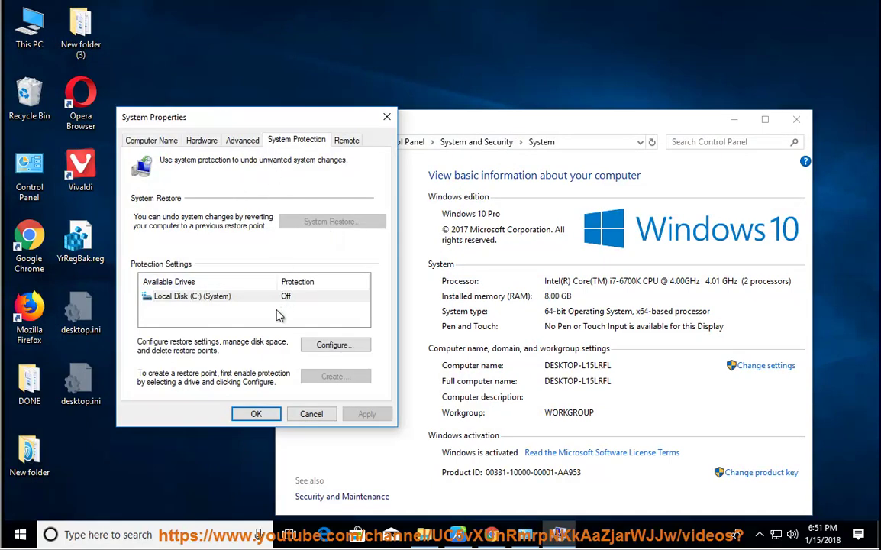
{"action": "left_click", "coordinate": [225, 296]}
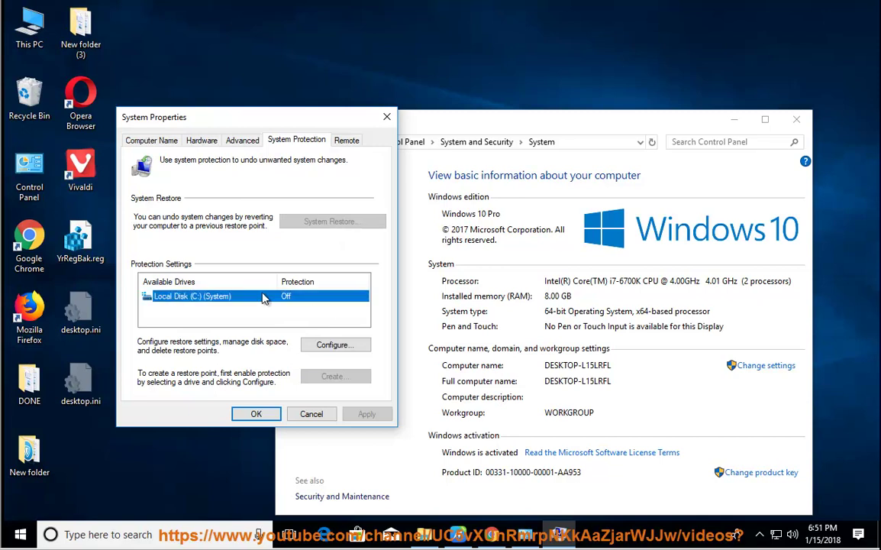
{"action": "left_click", "coordinate": [326, 345]}
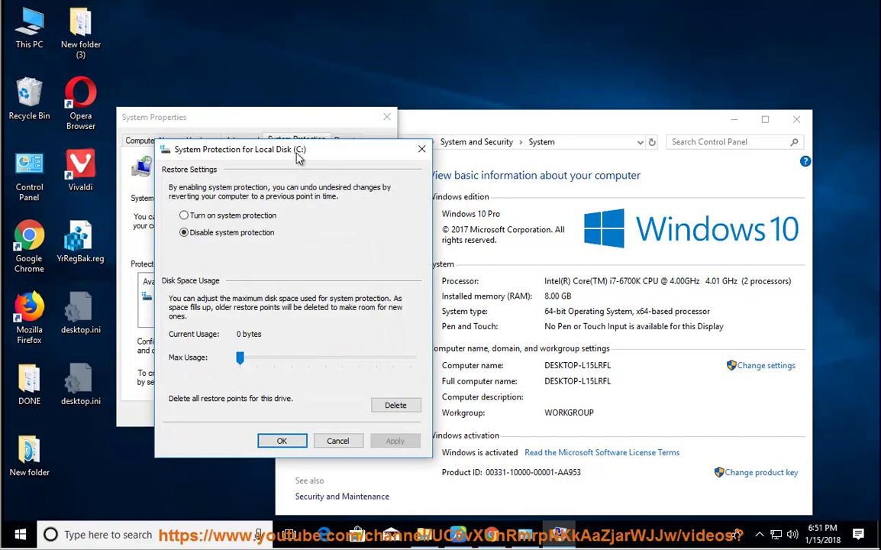
Accept the Local Disk (C:) protection settings with system protection left disabled and close System Properties.
{"action": "left_click_drag", "start_coordinate": [297, 155], "coordinate": [569, 133]}
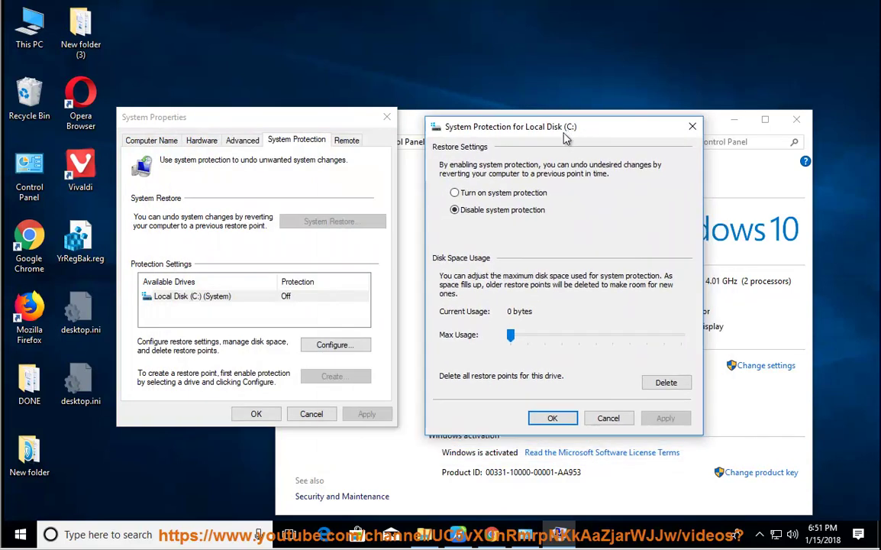
{"action": "left_click", "coordinate": [555, 422]}
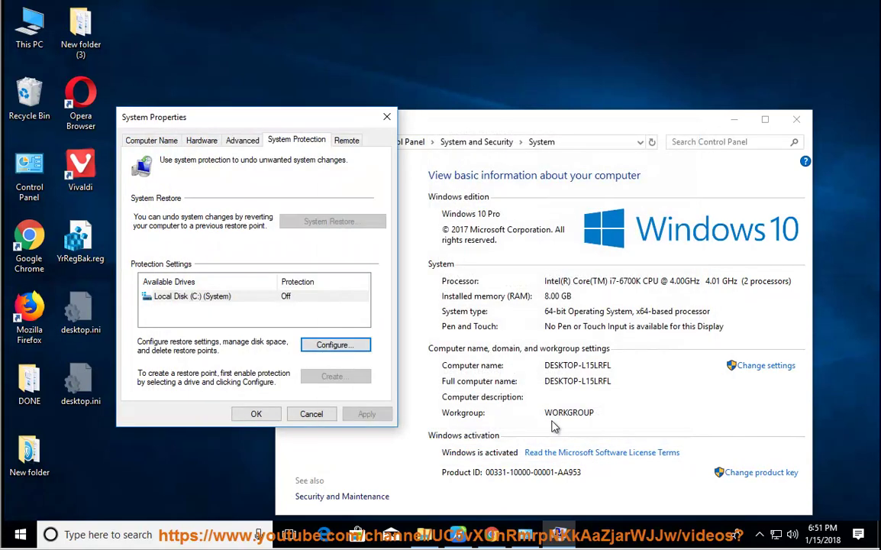
{"action": "left_click", "coordinate": [229, 297]}
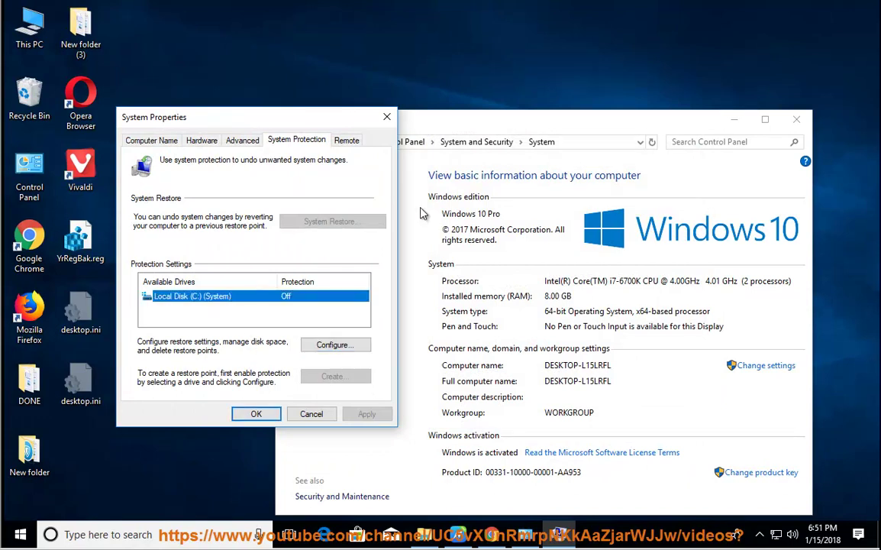
{"action": "left_click", "coordinate": [387, 117]}
Return to the guide and play its narration through item 3 of the web suggestions, then pause it.
{"action": "key", "text": "alt+Tab"}
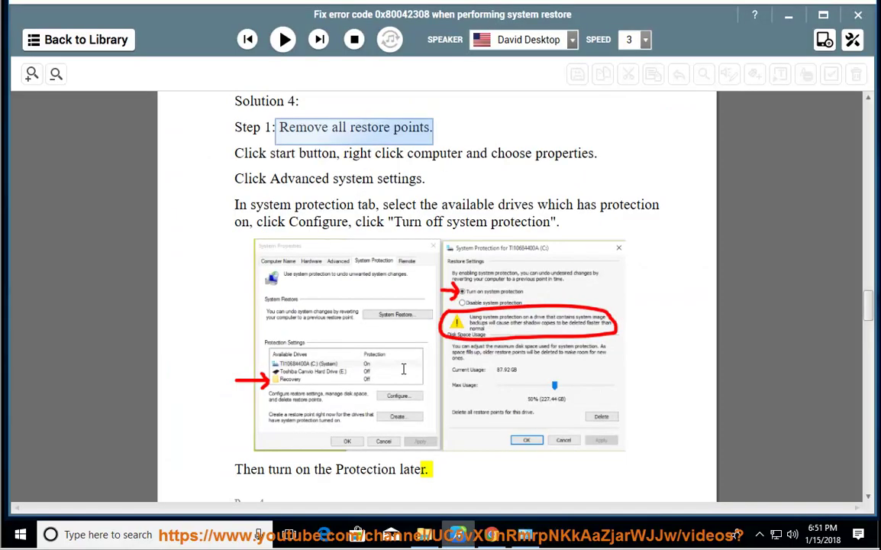
{"action": "left_click", "coordinate": [374, 472]}
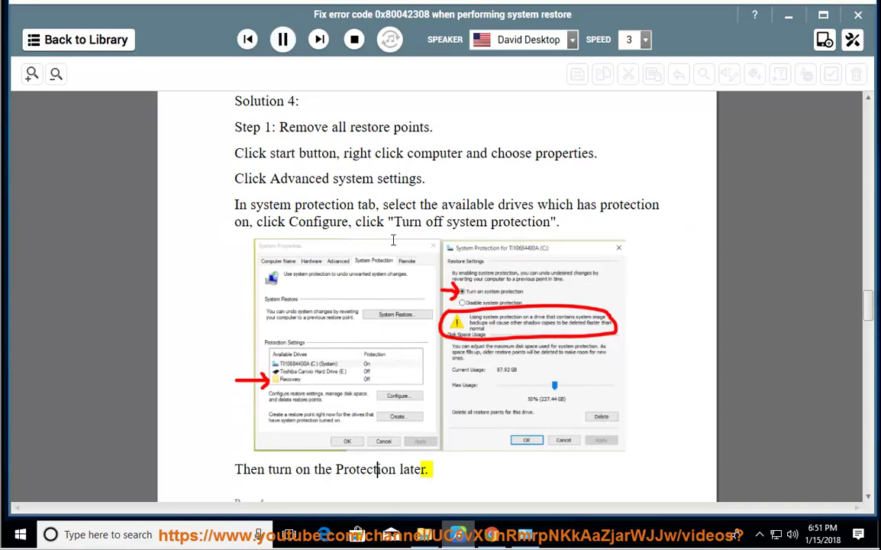
{"action": "left_click", "coordinate": [282, 40]}
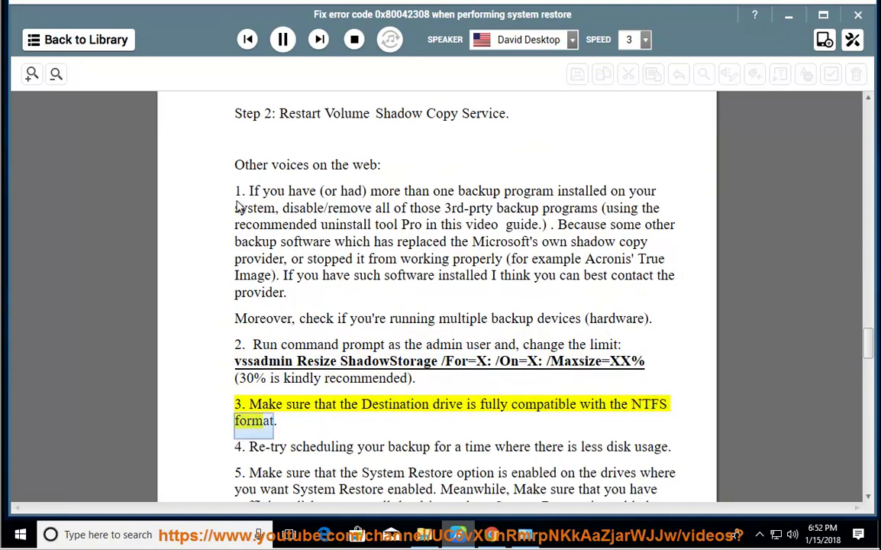
{"action": "left_click", "coordinate": [283, 40]}
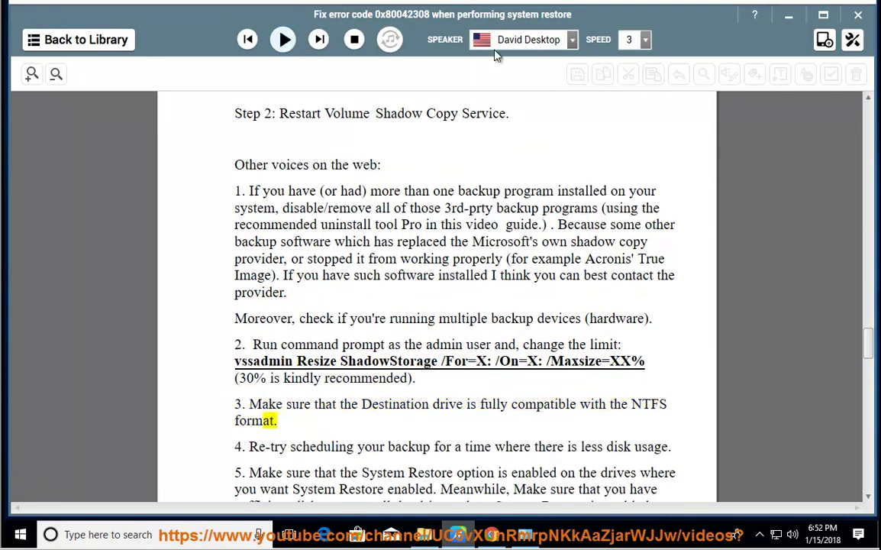
Highlight NTFS in the guide, check the file system in Local Disk (C:) properties from This PC, and cancel the dialog.
{"action": "double_click", "coordinate": [647, 407]}
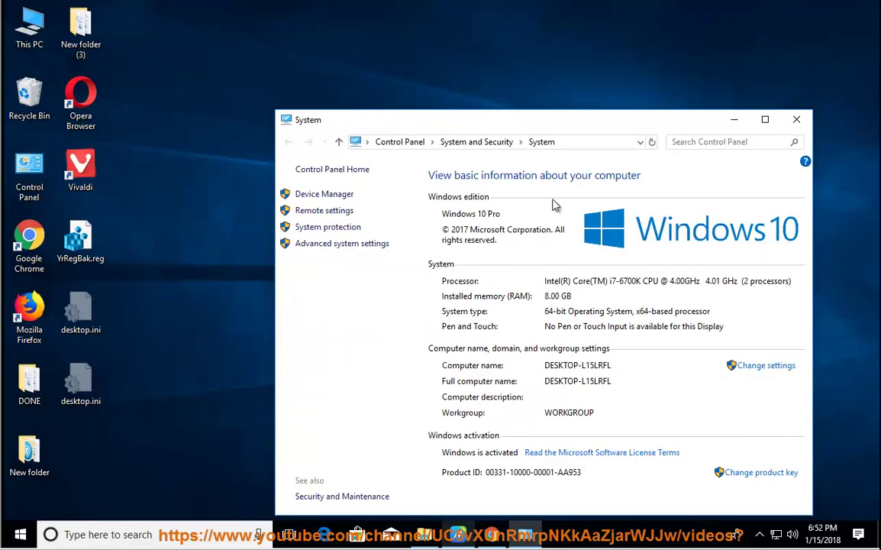
{"action": "double_click", "coordinate": [29, 27]}
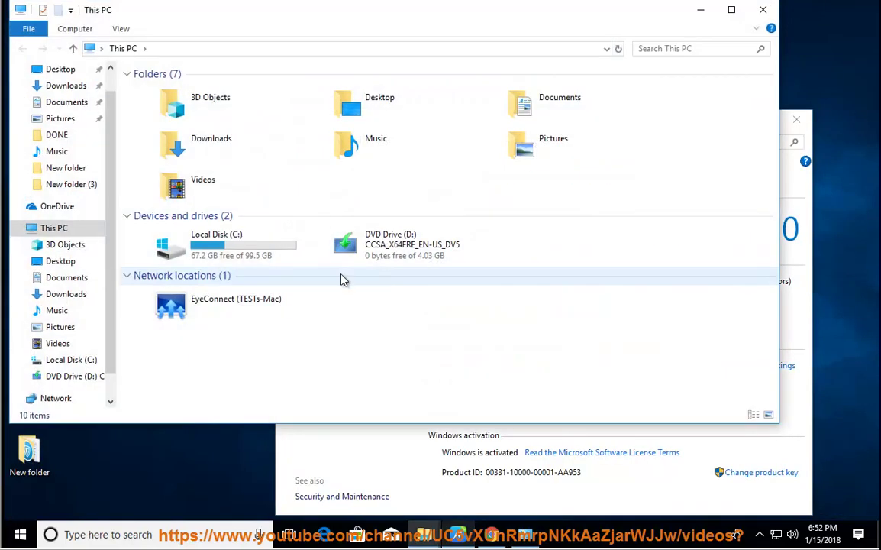
{"action": "left_click", "coordinate": [214, 251]}
{"action": "right_click", "coordinate": [214, 250]}
{"action": "left_click", "coordinate": [240, 458]}
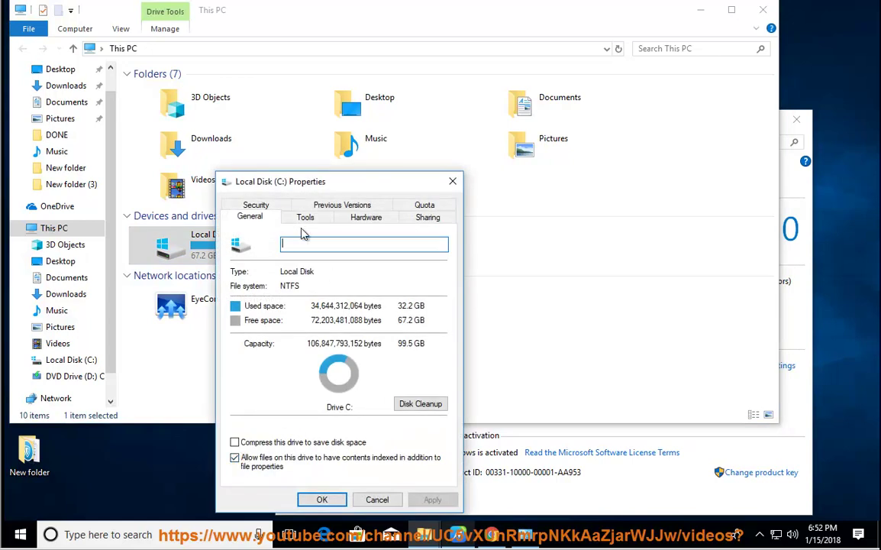
{"action": "left_click", "coordinate": [273, 206]}
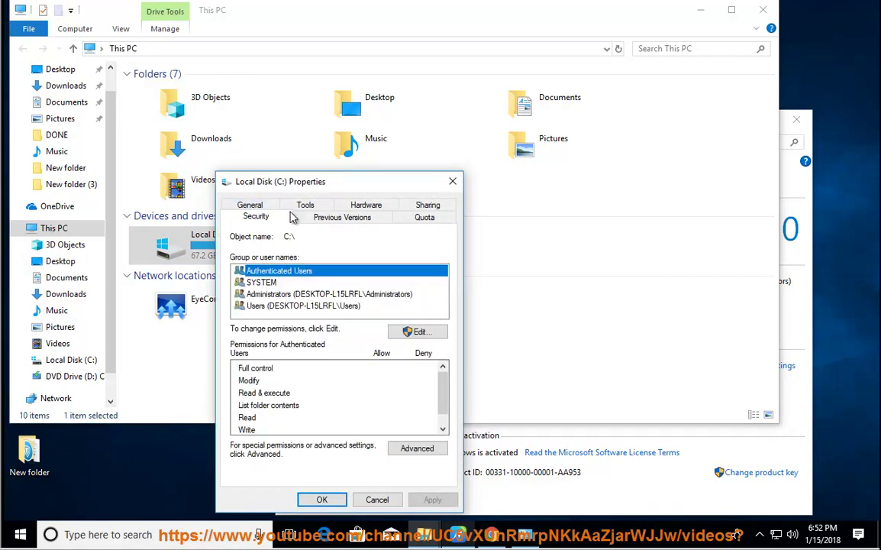
{"action": "left_click", "coordinate": [252, 206]}
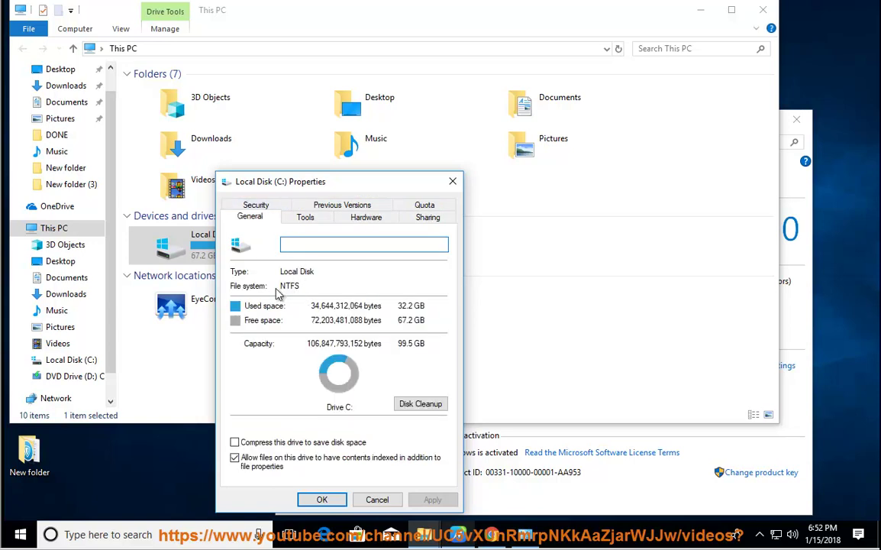
{"action": "left_click", "coordinate": [386, 500]}
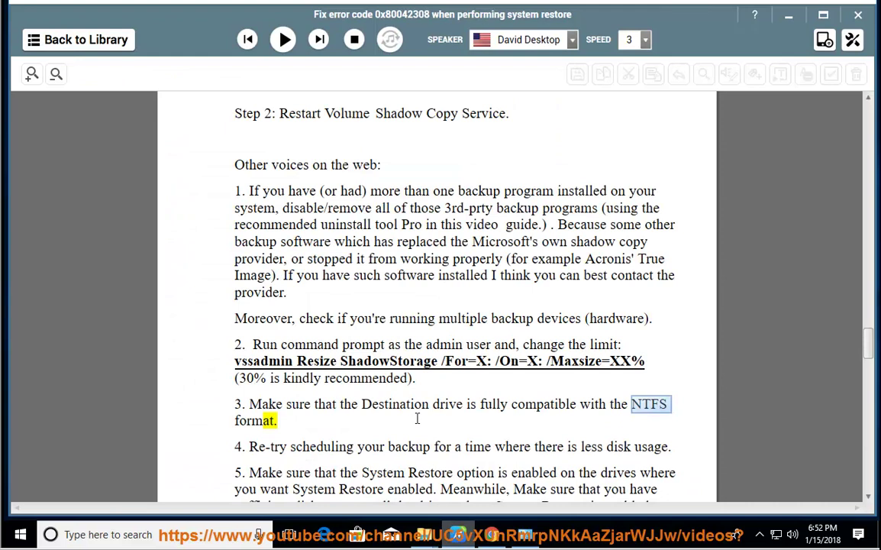
Play the narration of item 4, pause it to highlight "less disk usage", and minimize the guide.
{"action": "left_click", "coordinate": [283, 40]}
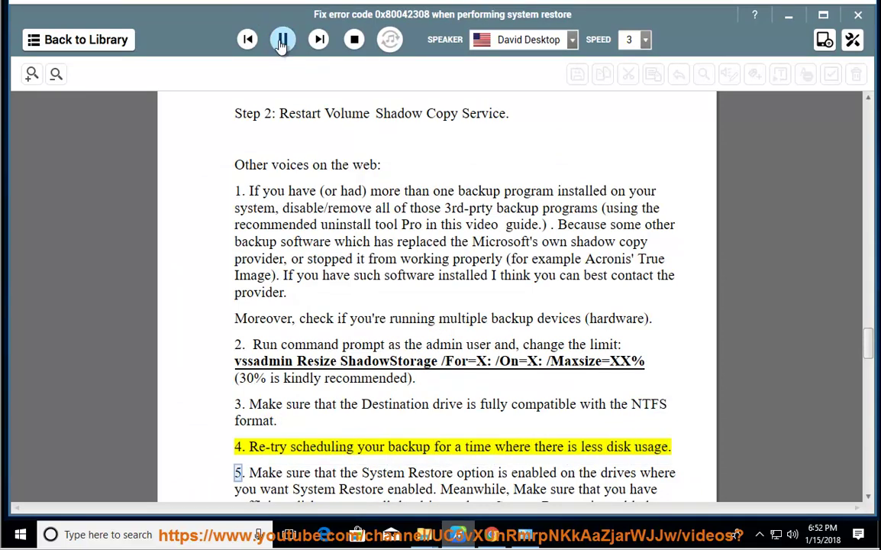
{"action": "left_click_drag", "start_coordinate": [671, 449], "coordinate": [578, 447]}
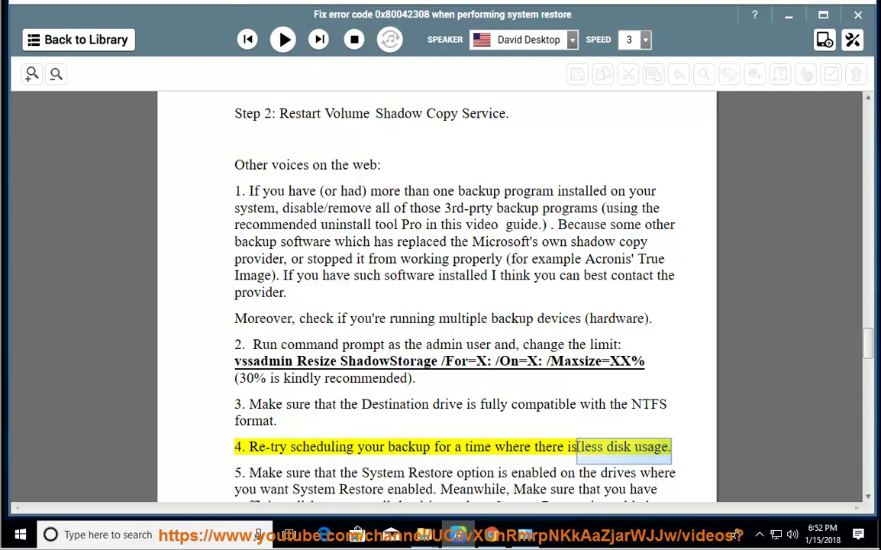
{"action": "left_click", "coordinate": [789, 15]}
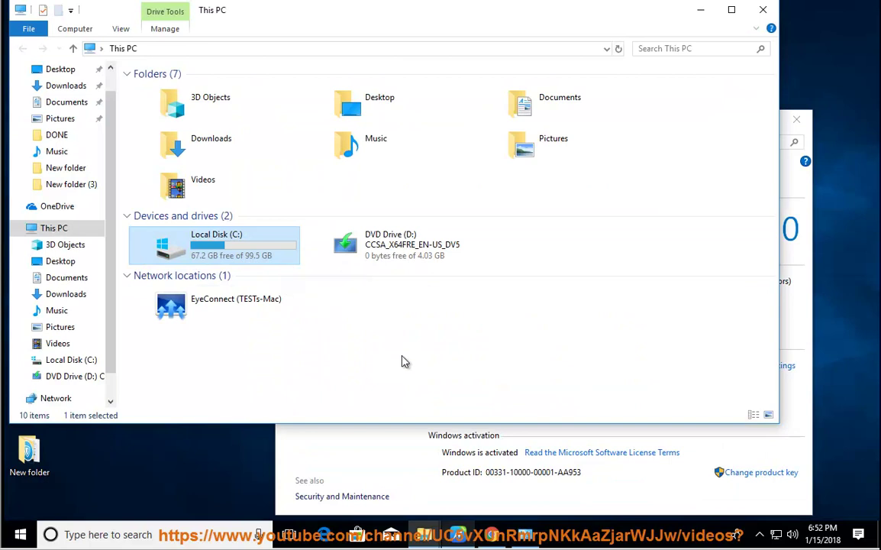
Minimize the This PC and System windows, return to the guide, and resume its narration at item 5.
{"action": "left_click", "coordinate": [703, 10]}
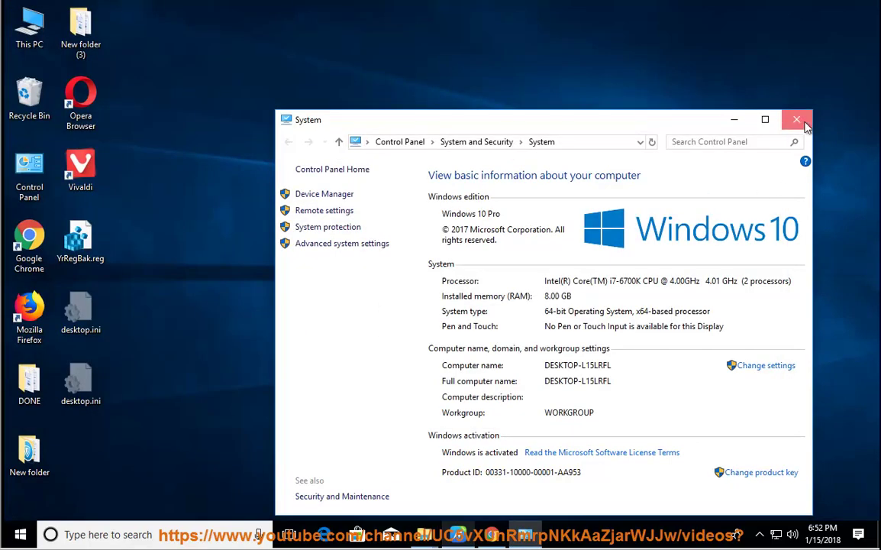
{"action": "left_click", "coordinate": [734, 119]}
{"action": "left_click", "coordinate": [459, 535]}
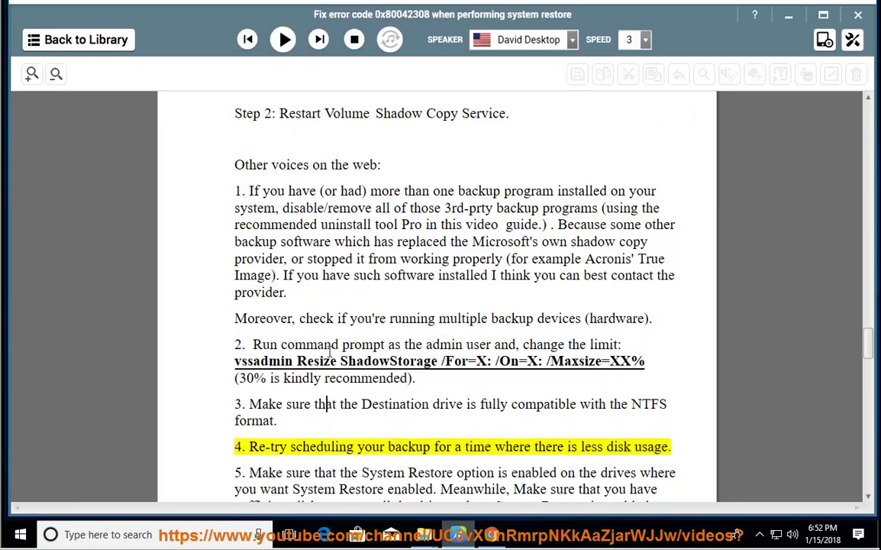
{"action": "left_click", "coordinate": [284, 39]}
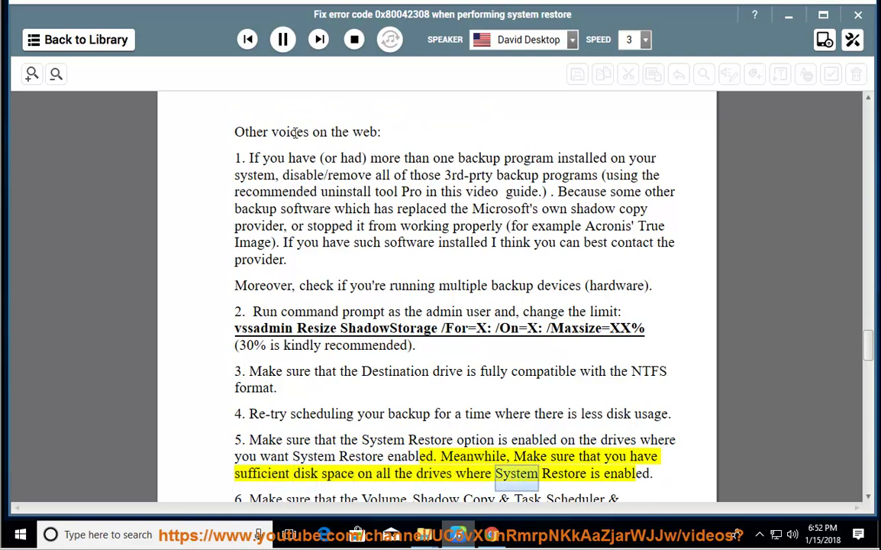
Pause the narration at the end of item 5, highlight "the System Restore option is" in the guide, and minimize it.
{"action": "left_click", "coordinate": [282, 39]}
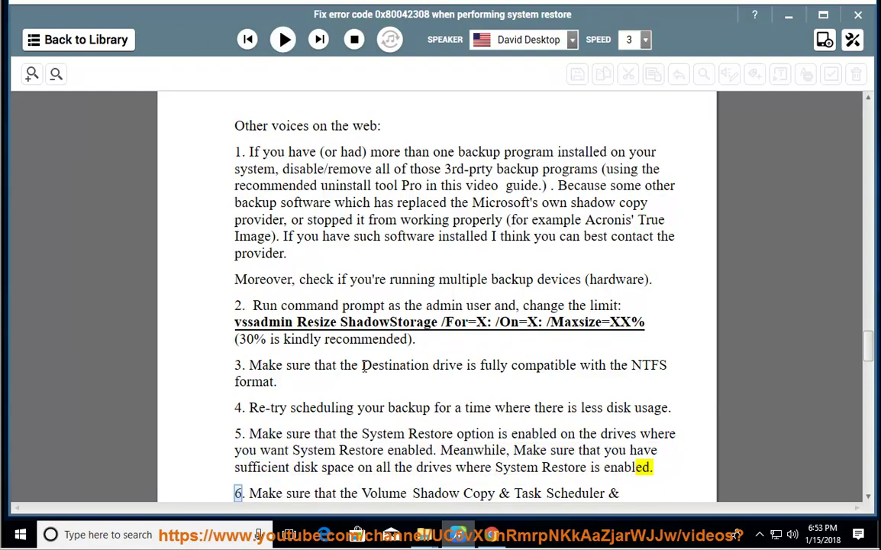
{"action": "left_click_drag", "start_coordinate": [341, 432], "coordinate": [508, 432]}
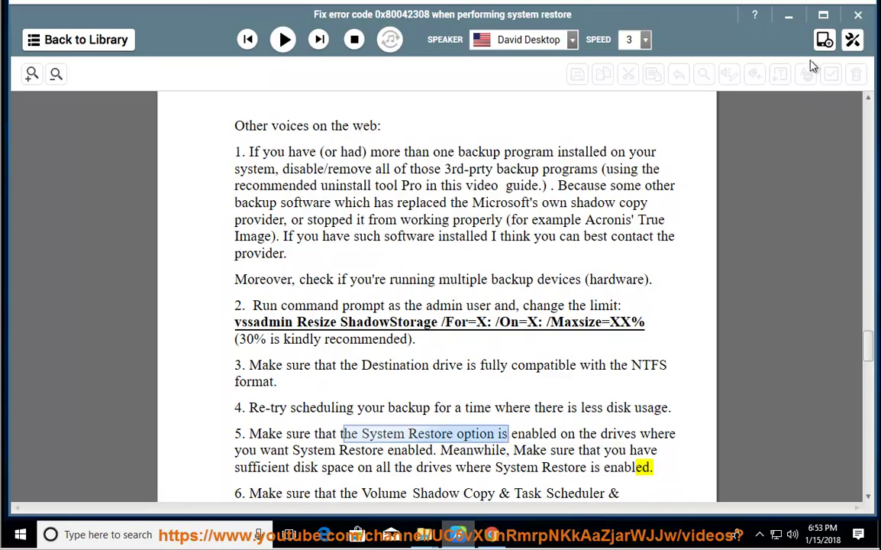
{"action": "left_click", "coordinate": [789, 16]}
Open the Local Disk (C:) properties from This PC, look through the hardware, security, general, previous versions, quota and sharing settings, and close the dialog.
{"action": "double_click", "coordinate": [29, 26]}
{"action": "right_click", "coordinate": [237, 249]}
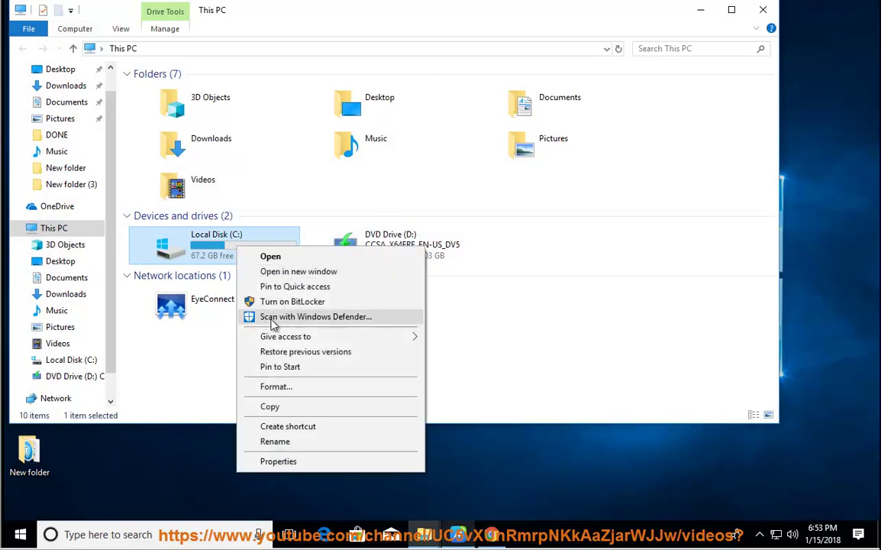
{"action": "left_click", "coordinate": [279, 461]}
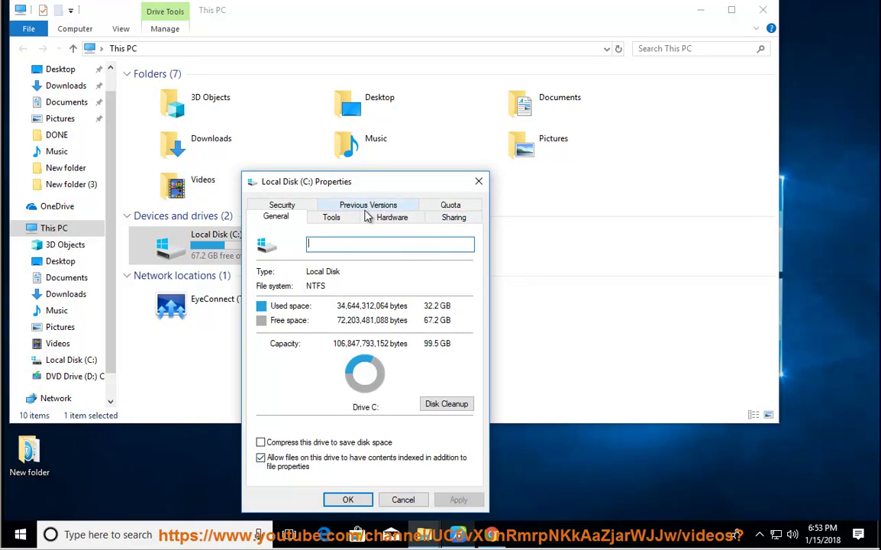
{"action": "left_click", "coordinate": [384, 220]}
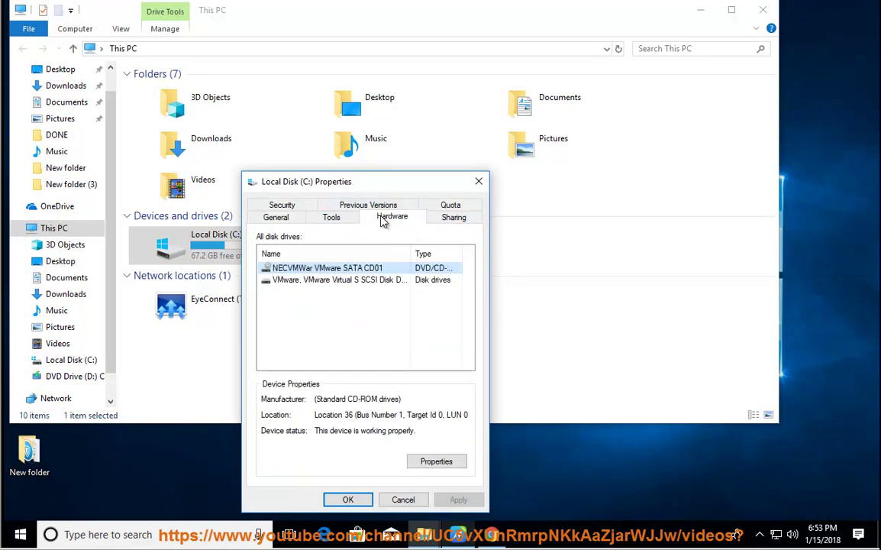
{"action": "left_click", "coordinate": [276, 207]}
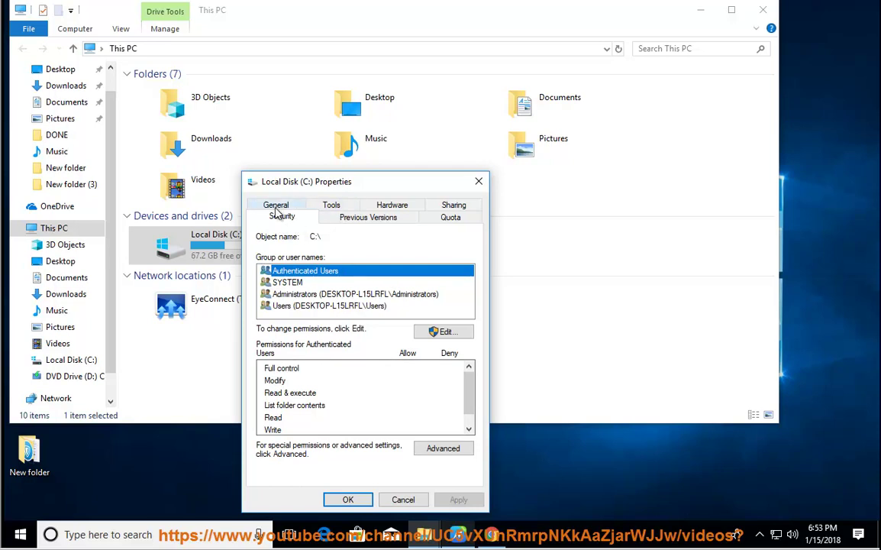
{"action": "left_click", "coordinate": [274, 206]}
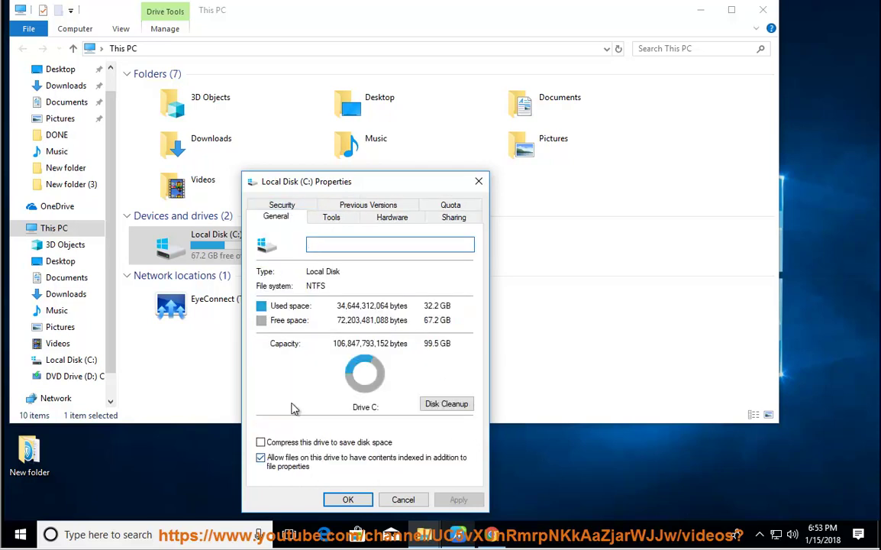
{"action": "left_click", "coordinate": [342, 203]}
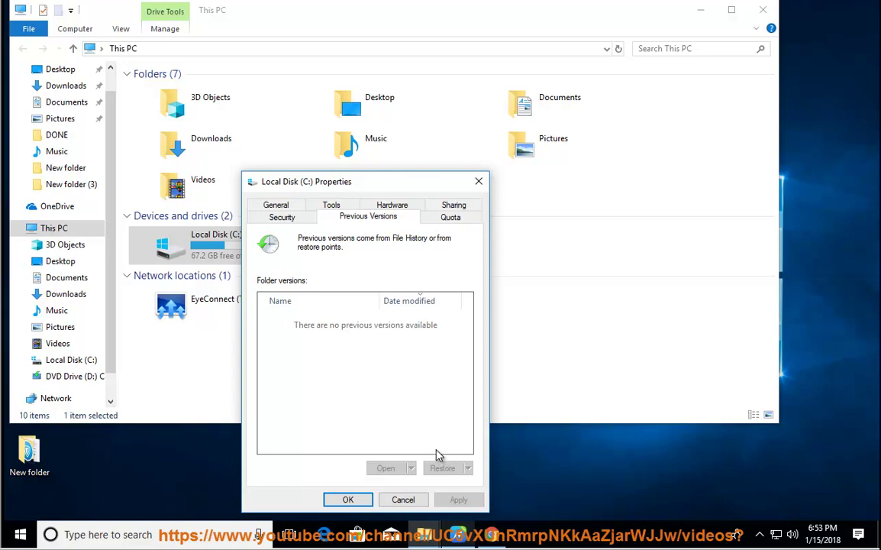
{"action": "left_click", "coordinate": [283, 216]}
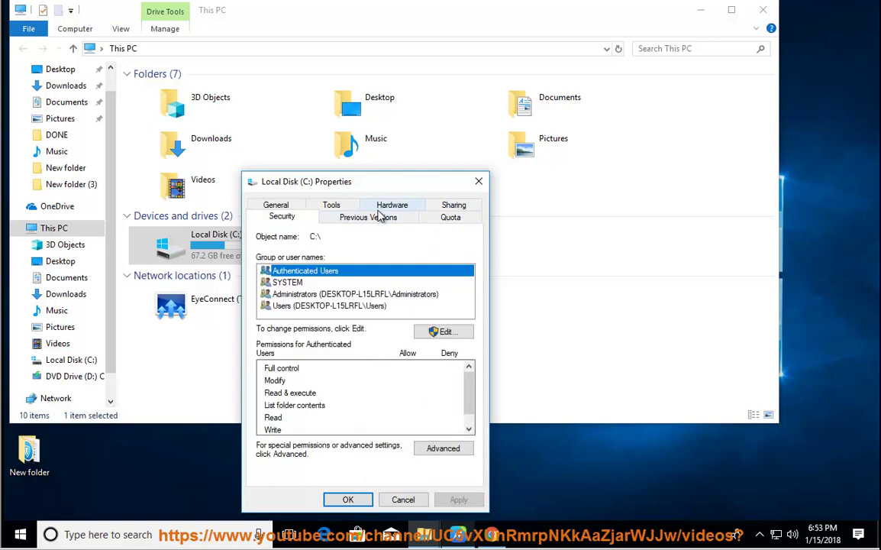
{"action": "left_click", "coordinate": [451, 217]}
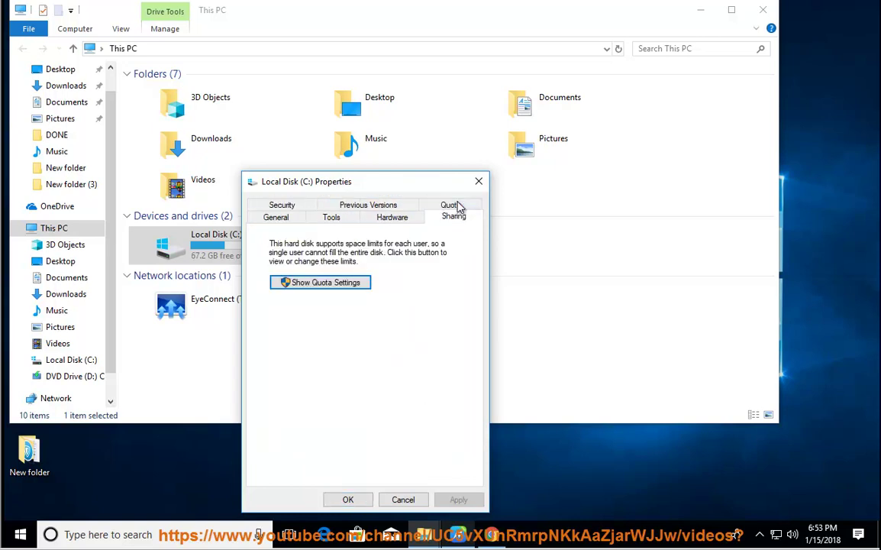
{"action": "left_click", "coordinate": [455, 206]}
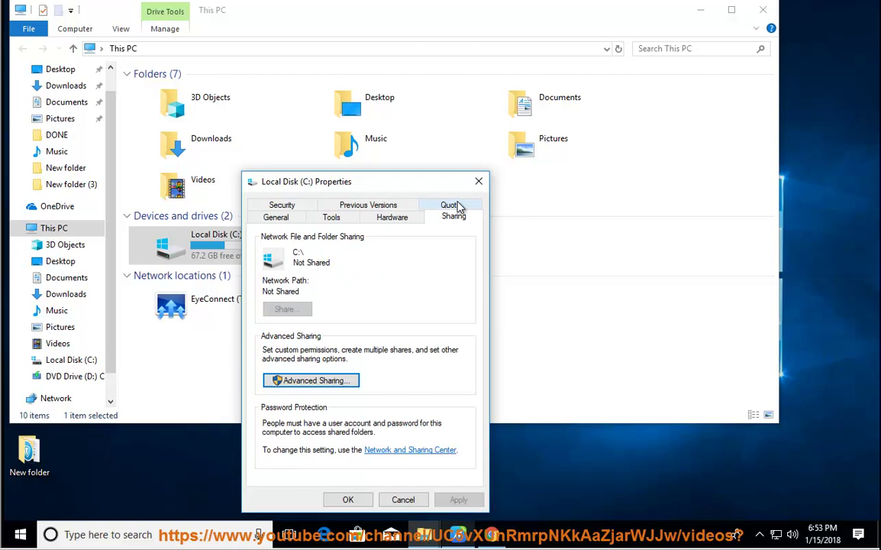
{"action": "left_click", "coordinate": [391, 207]}
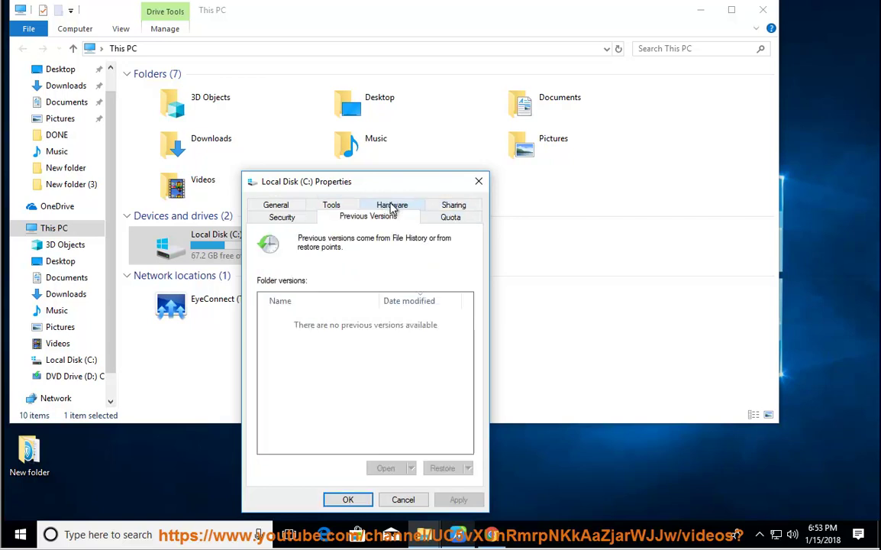
{"action": "left_click", "coordinate": [480, 183]}
Return to the guide, play the narration of item 6, pause it, and highlight the services that item names.
{"action": "left_click", "coordinate": [456, 532]}
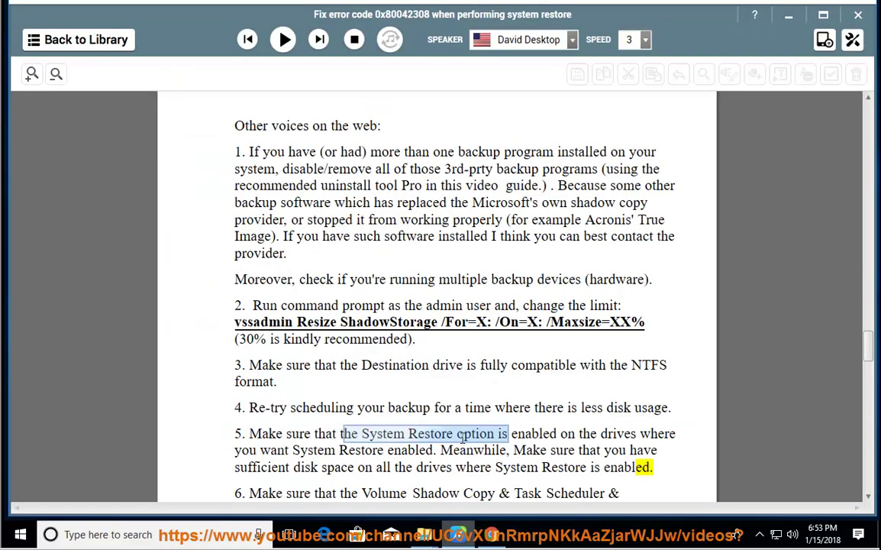
{"action": "left_click", "coordinate": [283, 38]}
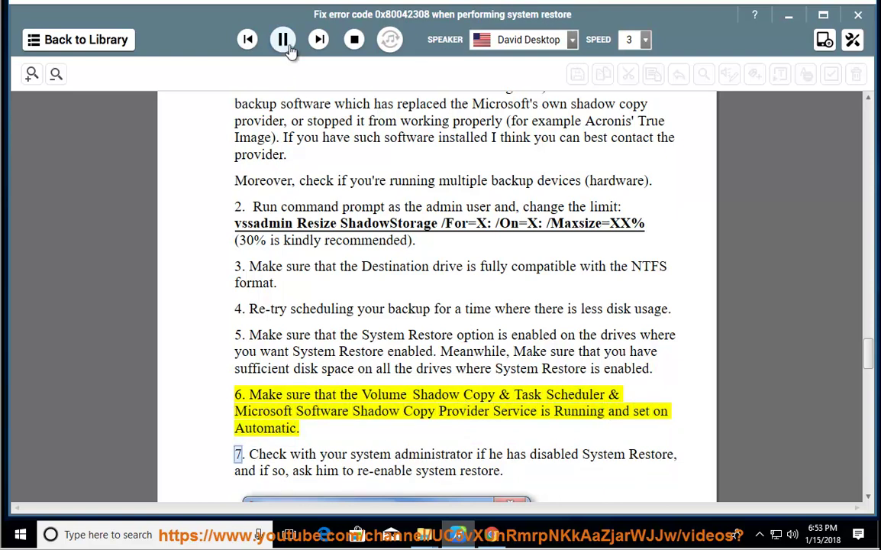
{"action": "left_click_drag", "start_coordinate": [364, 392], "coordinate": [565, 411]}
Clear the guide and This PC windows off the desktop and open Computer Management for This PC.
{"action": "left_click", "coordinate": [788, 15]}
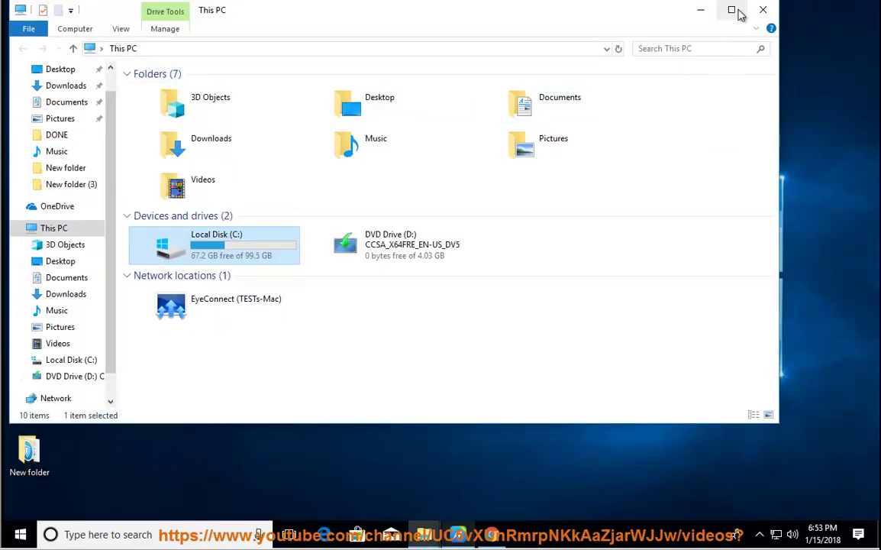
{"action": "left_click", "coordinate": [748, 11]}
{"action": "right_click", "coordinate": [35, 32]}
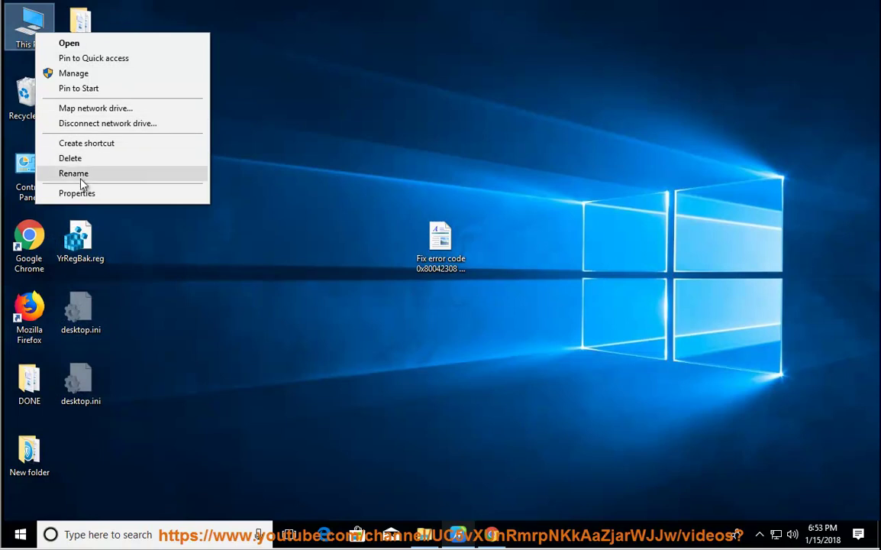
{"action": "left_click", "coordinate": [115, 73]}
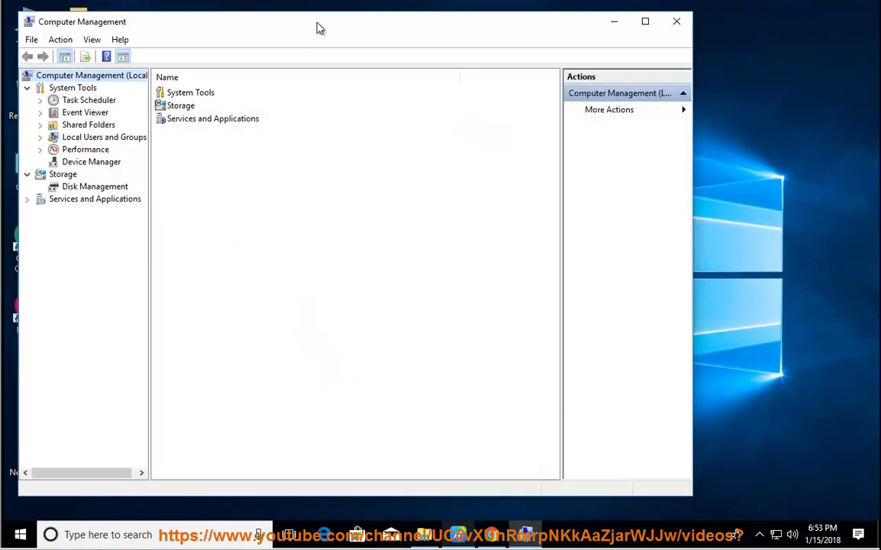
{"action": "left_click_drag", "start_coordinate": [317, 27], "coordinate": [513, 31]}
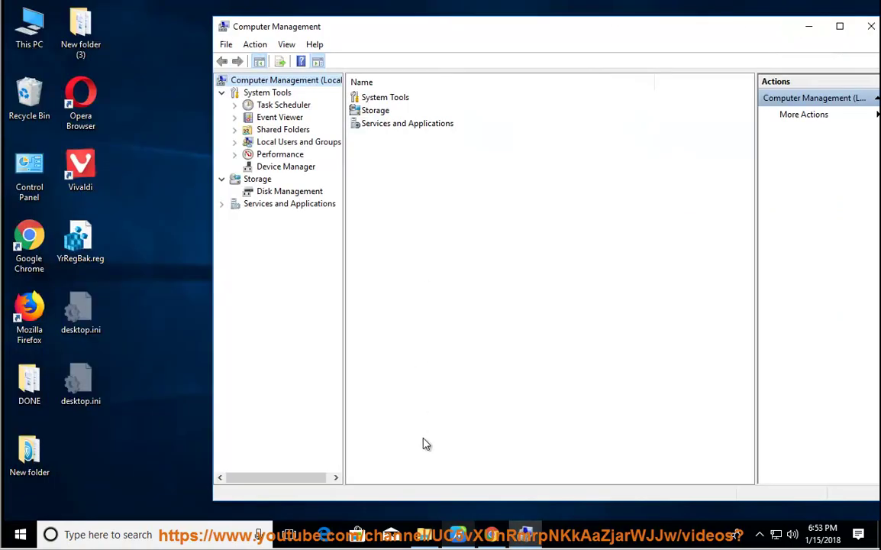
Recheck item 6 in the guide, inspect the Task Scheduler service's properties in Computer Management's Services list, and cancel the dialog.
{"action": "key", "text": "alt+Tab"}
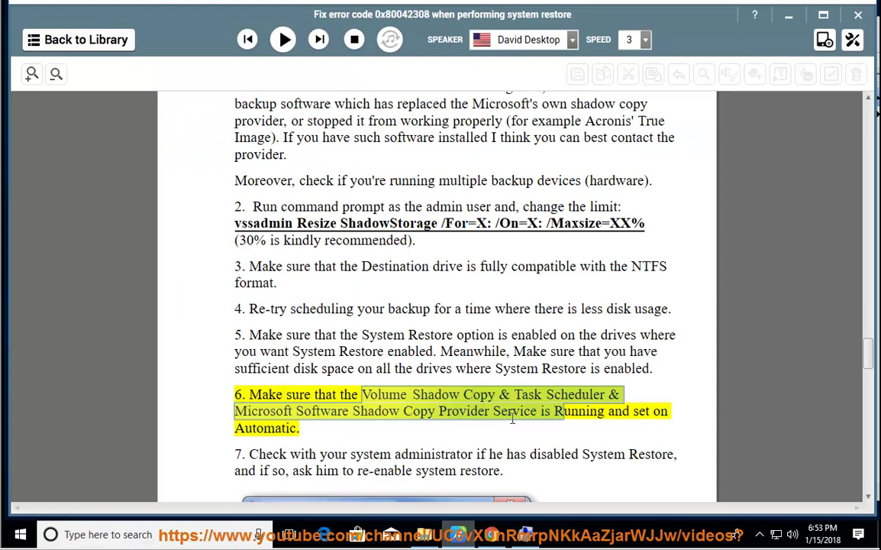
{"action": "left_click", "coordinate": [370, 393]}
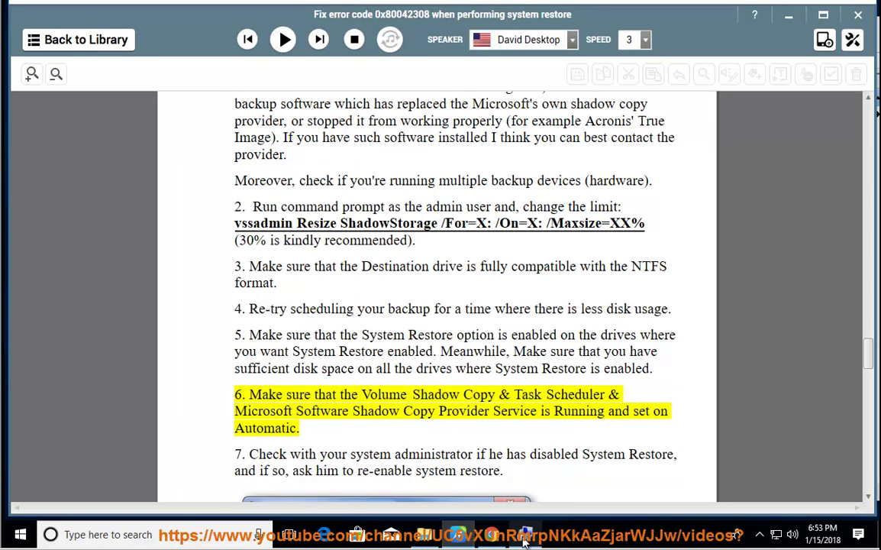
{"action": "key", "text": "alt+Tab"}
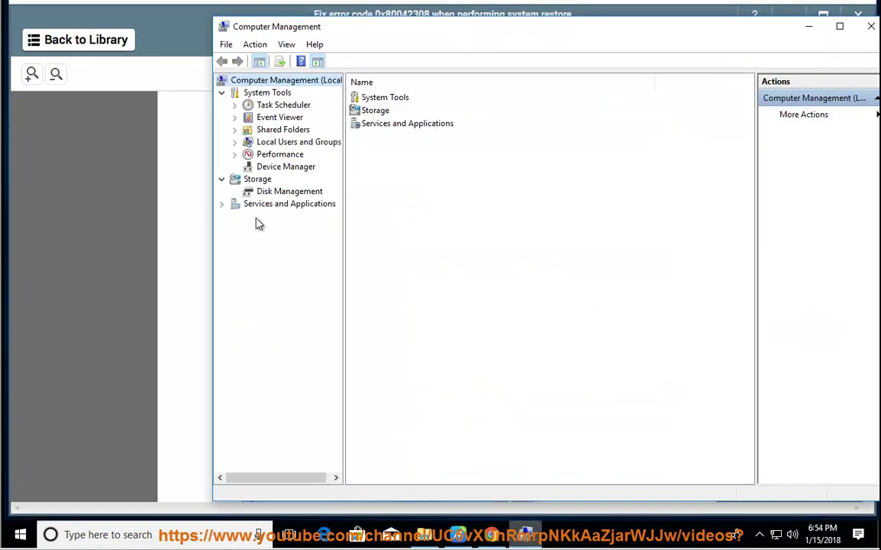
{"action": "left_click", "coordinate": [221, 203]}
{"action": "left_click", "coordinate": [270, 218]}
{"action": "left_click", "coordinate": [551, 323]}
{"action": "key", "text": "t"}
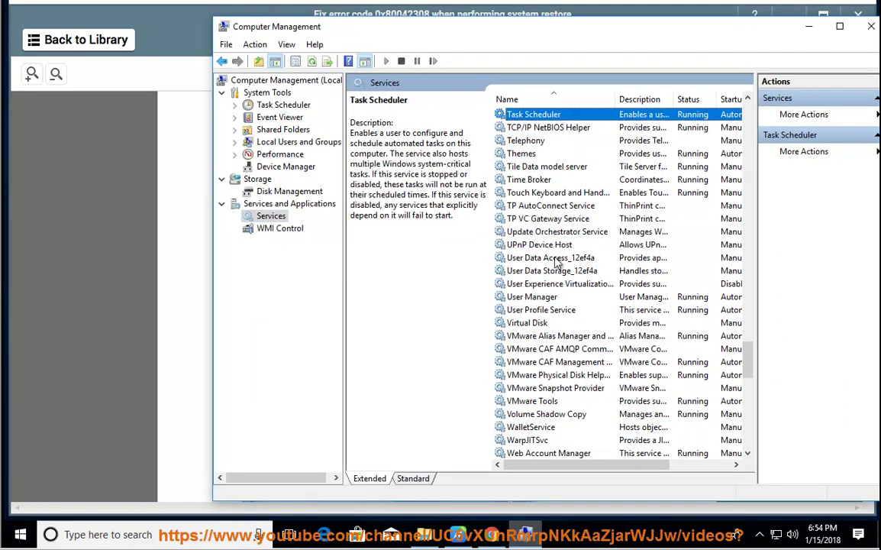
{"action": "double_click", "coordinate": [547, 116]}
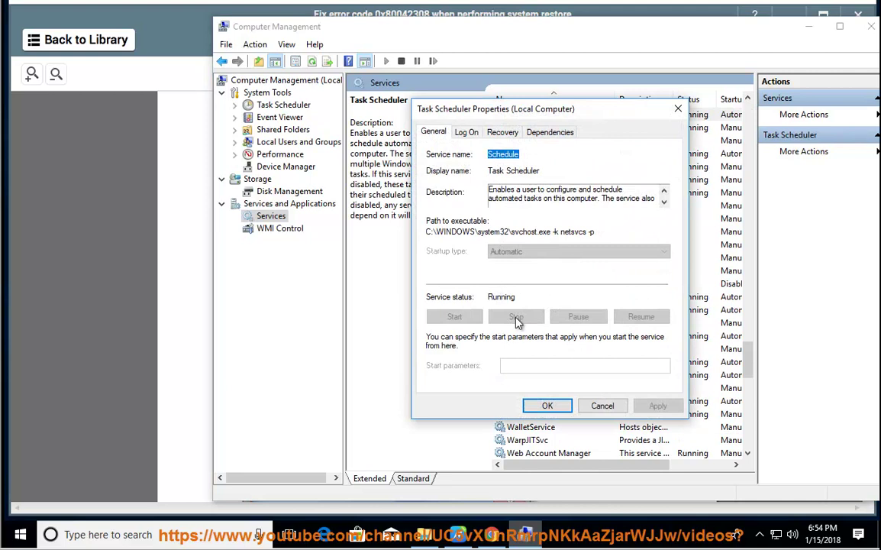
{"action": "left_click", "coordinate": [601, 406]}
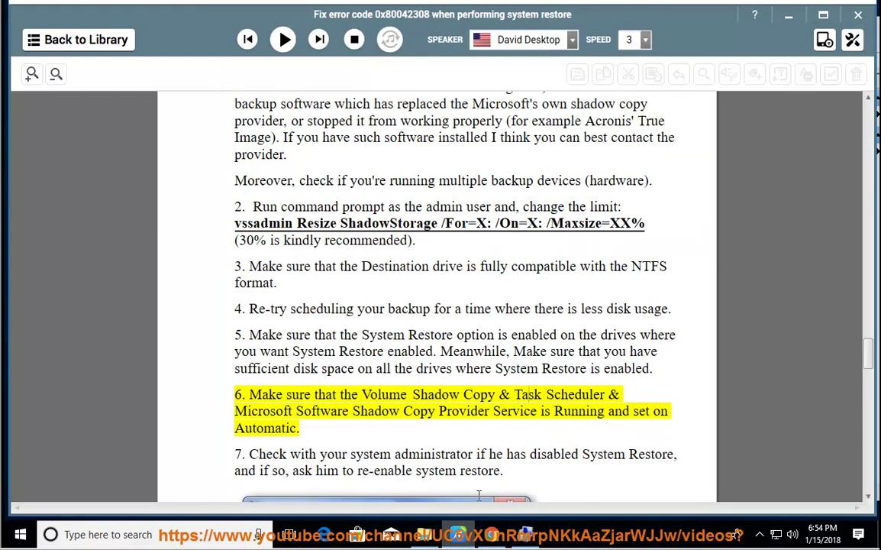
Highlight "Microsoft" in item 6, inspect the Microsoft Software Shadow Copy Provider service's properties in Services, and close the dialog.
{"action": "double_click", "coordinate": [250, 412]}
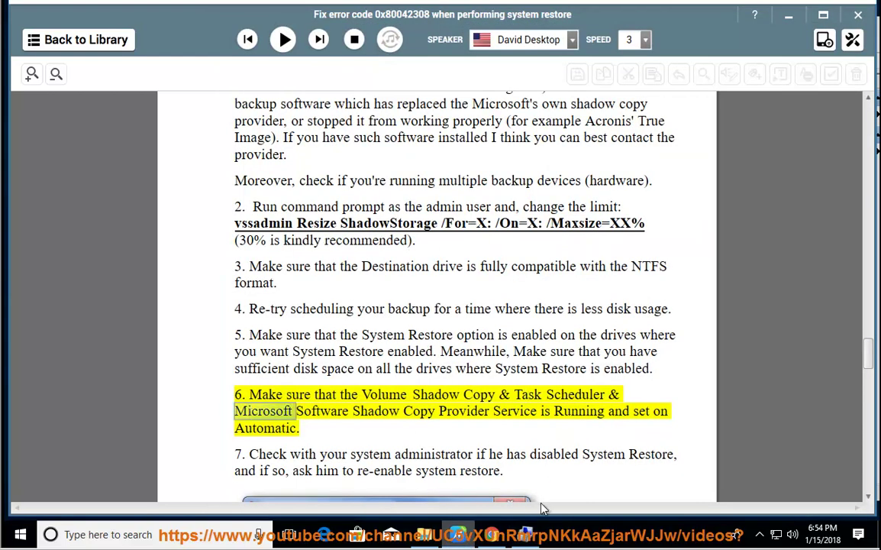
{"action": "left_click", "coordinate": [538, 520]}
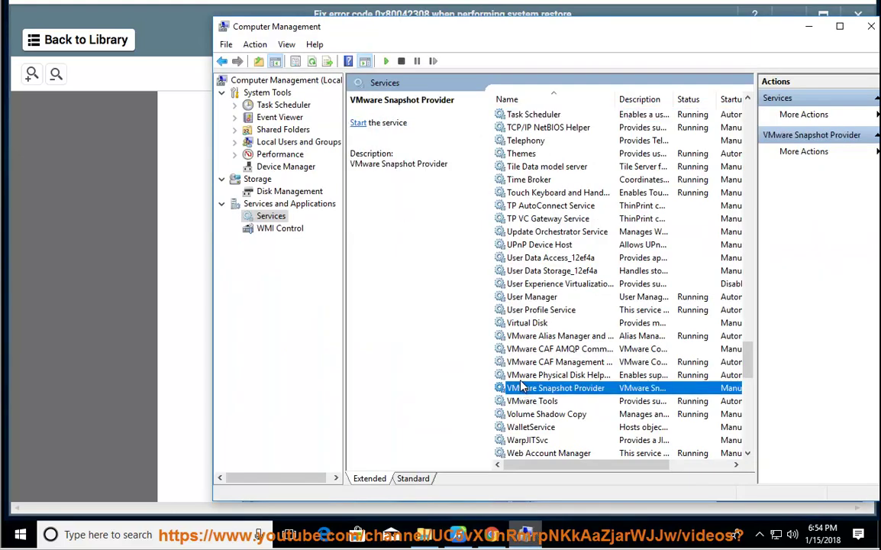
{"action": "left_click", "coordinate": [470, 353]}
{"action": "key", "text": "m"}
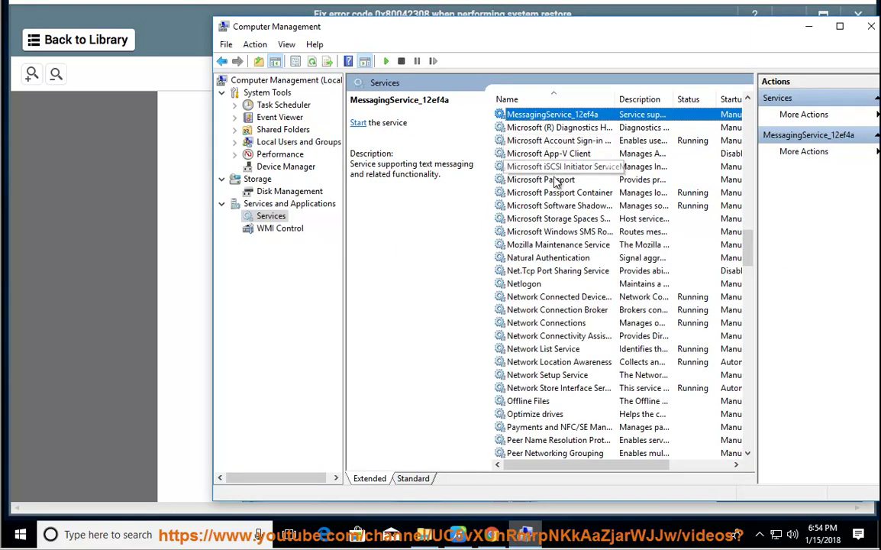
{"action": "double_click", "coordinate": [549, 206]}
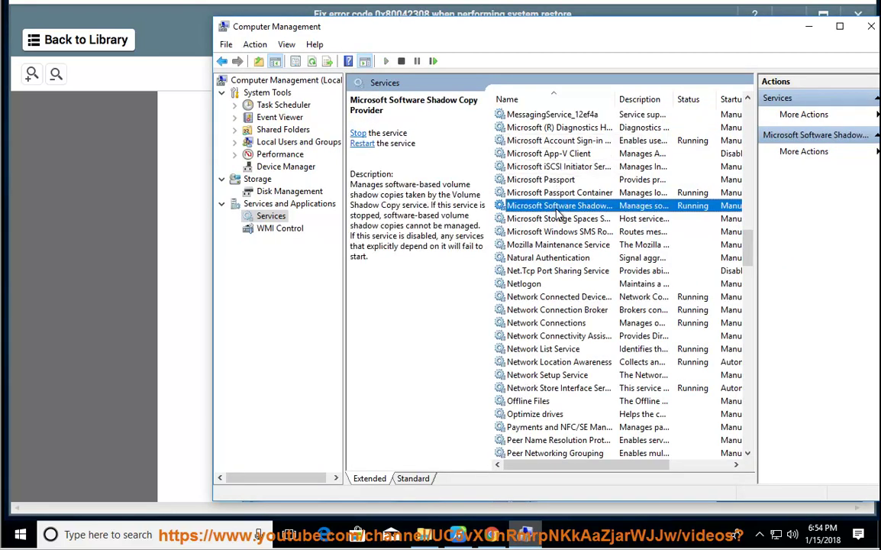
{"action": "left_click_drag", "start_coordinate": [645, 170], "coordinate": [464, 170]}
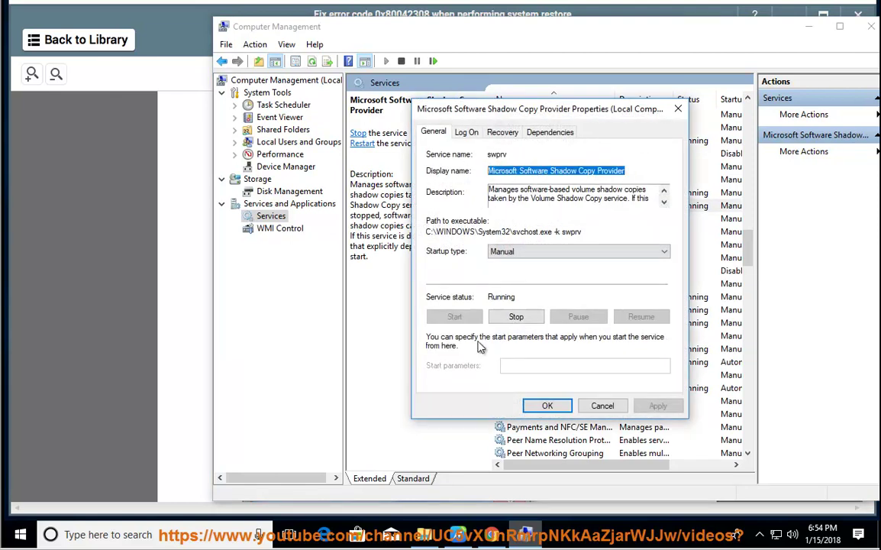
{"action": "left_click", "coordinate": [543, 405]}
Return to the guide, clear the highlight in item 6, and resume the narration at item 7.
{"action": "key", "text": "alt+Tab"}
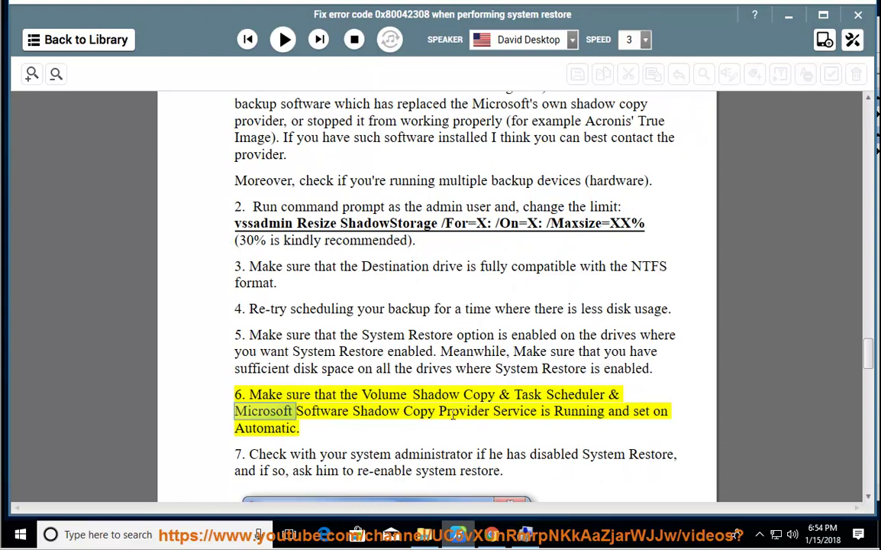
{"action": "left_click", "coordinate": [493, 411]}
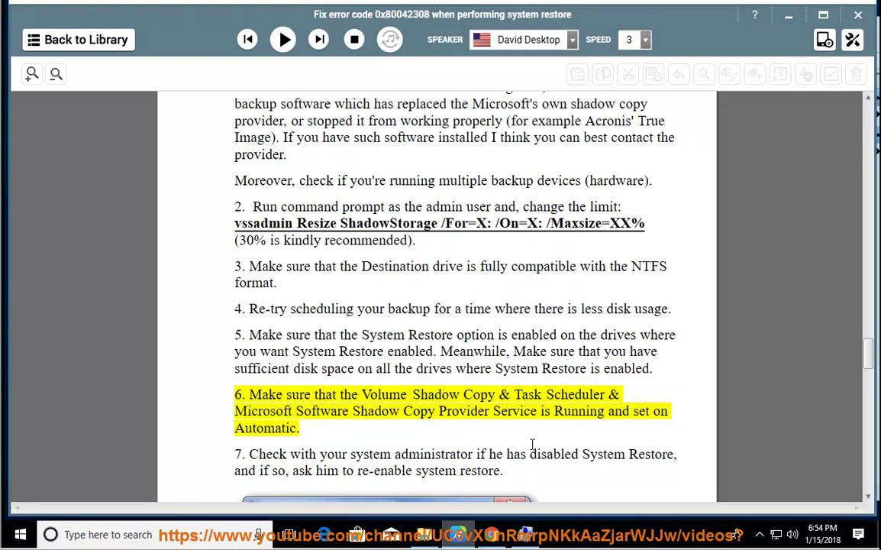
{"action": "left_click", "coordinate": [284, 39]}
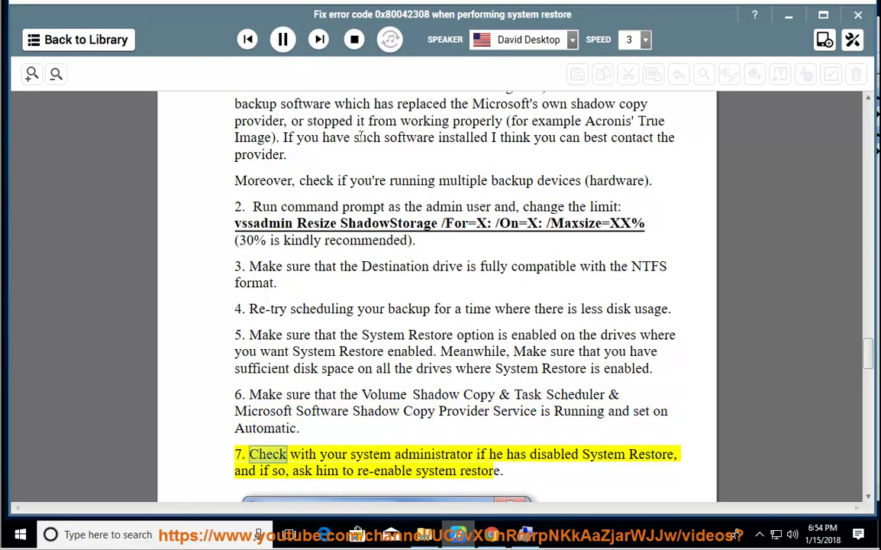